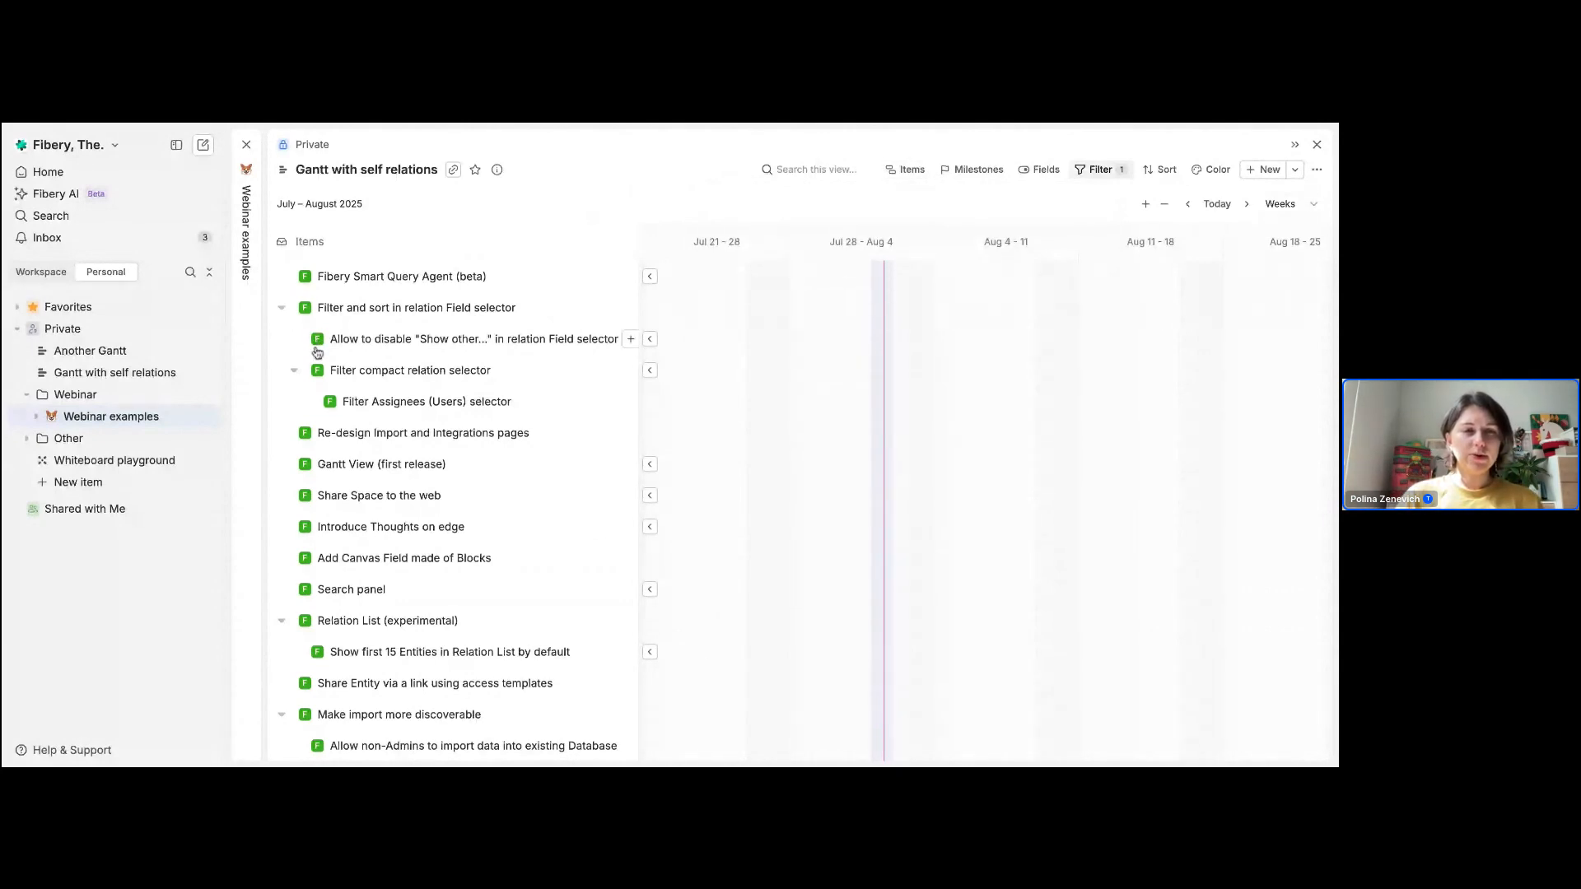
Step: Start a new nested feature under "Filter Assignees (Users) selector" in the Gantt with self relations
scroll(340, 416, down, 4)
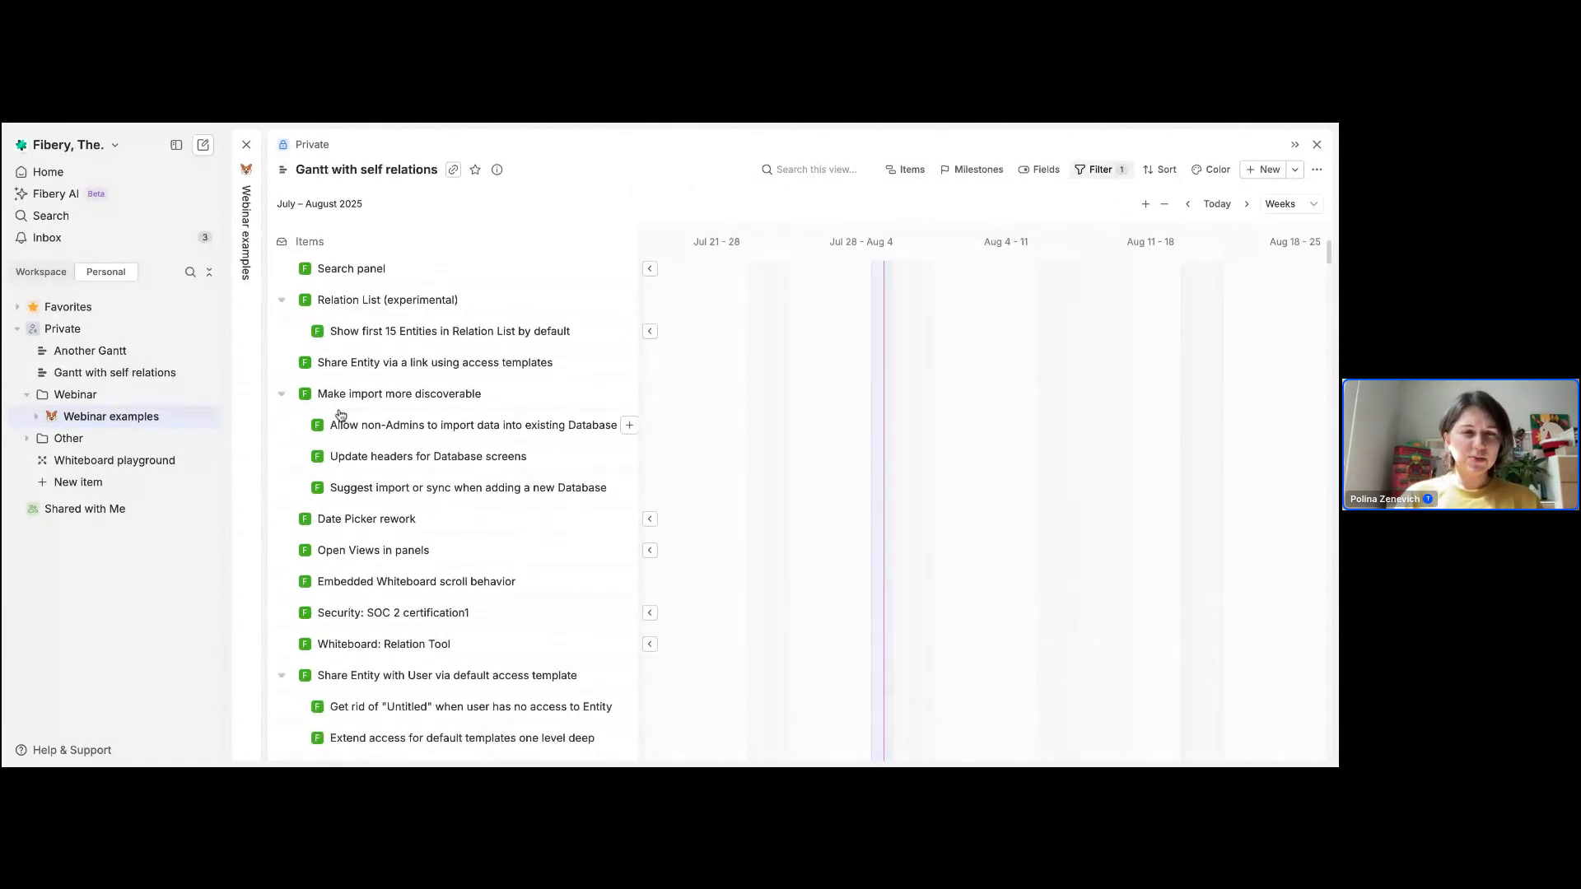
scroll(341, 416, down, 5)
scroll(319, 348, up, 9)
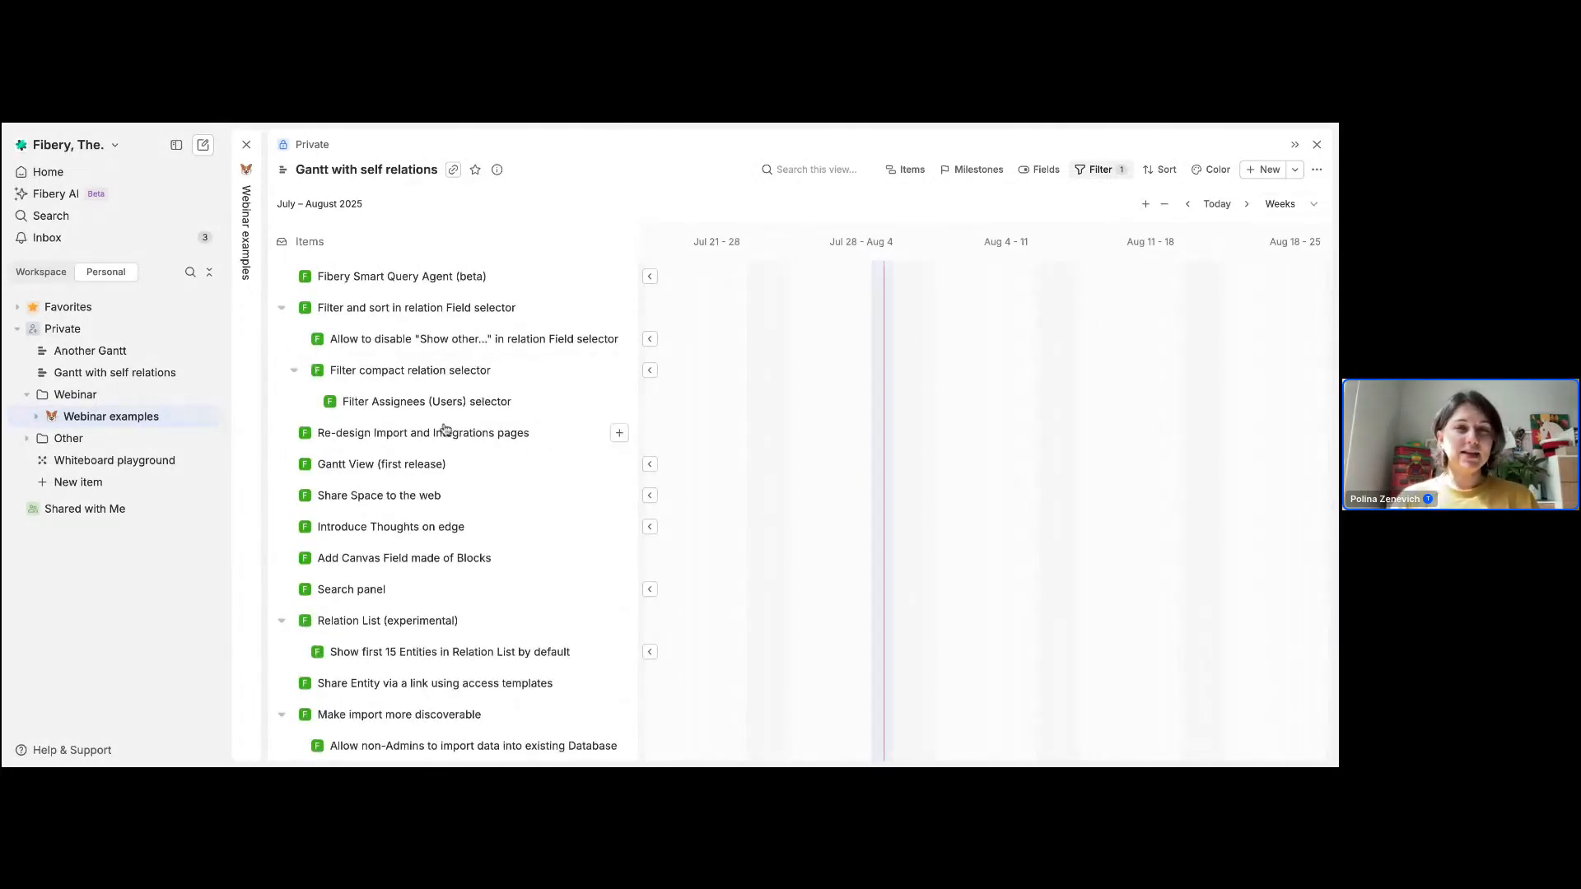
click(620, 402)
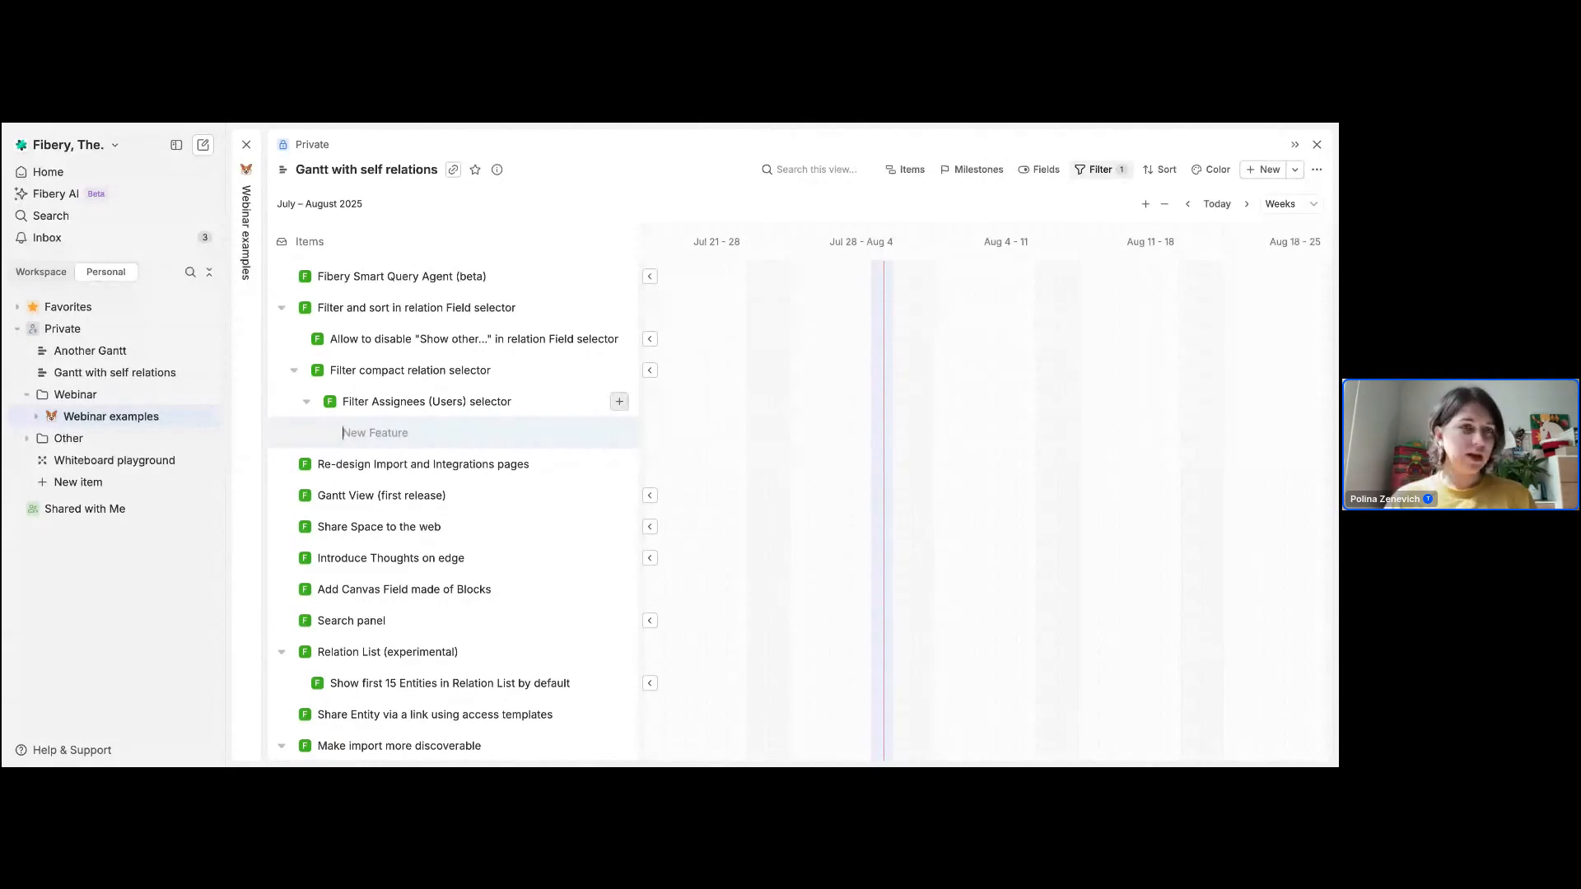
Step: Return to the Webinar examples page, open the linked Another Gantt view and show its items configuration
click(240, 282)
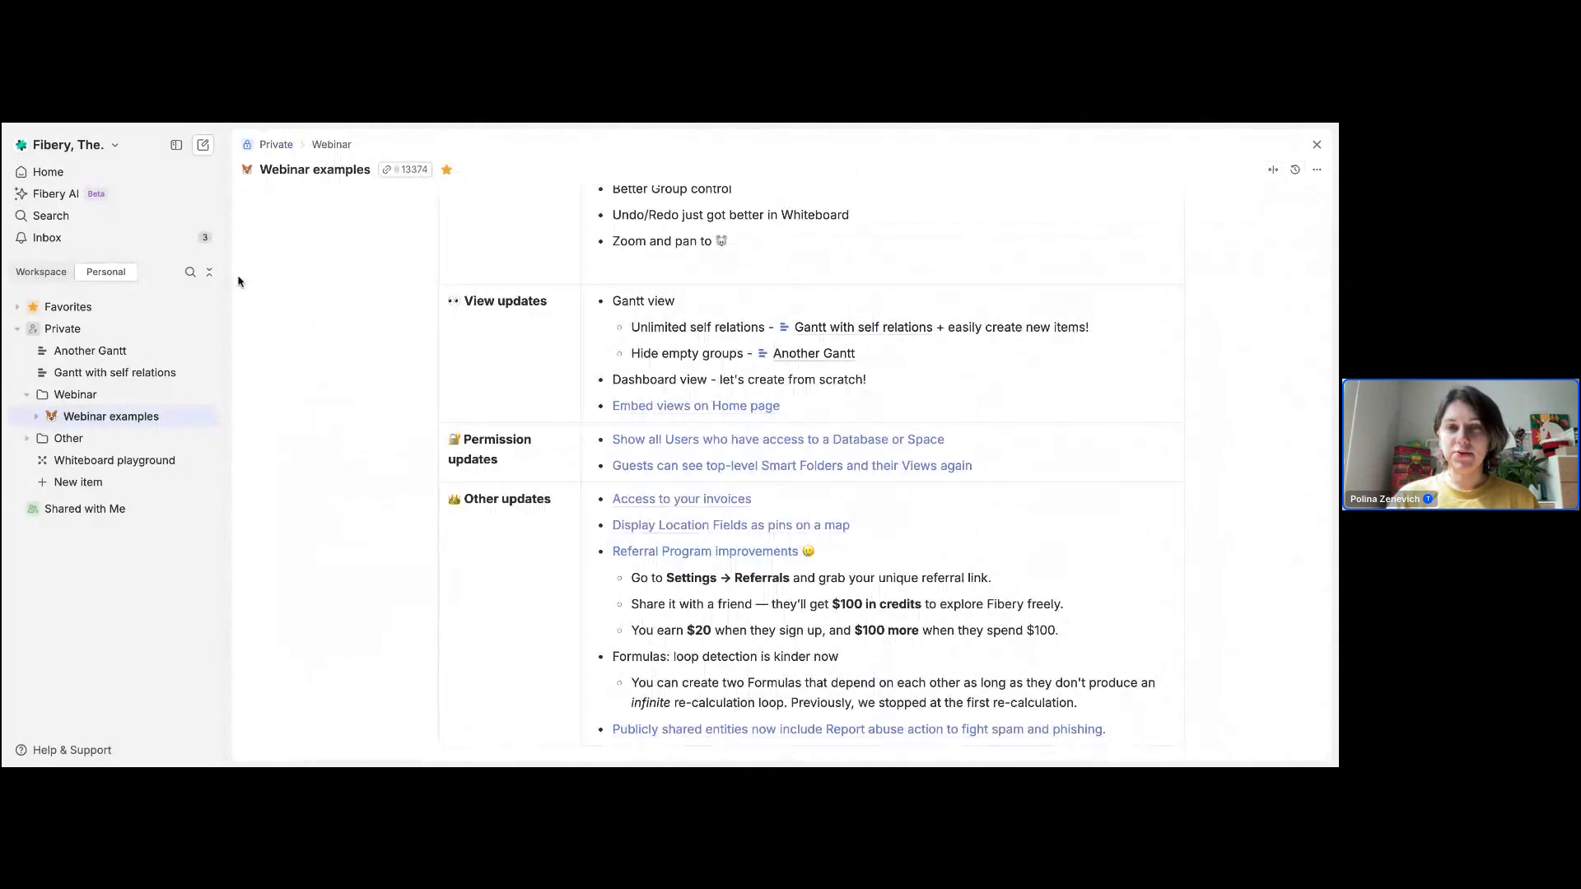
click(812, 356)
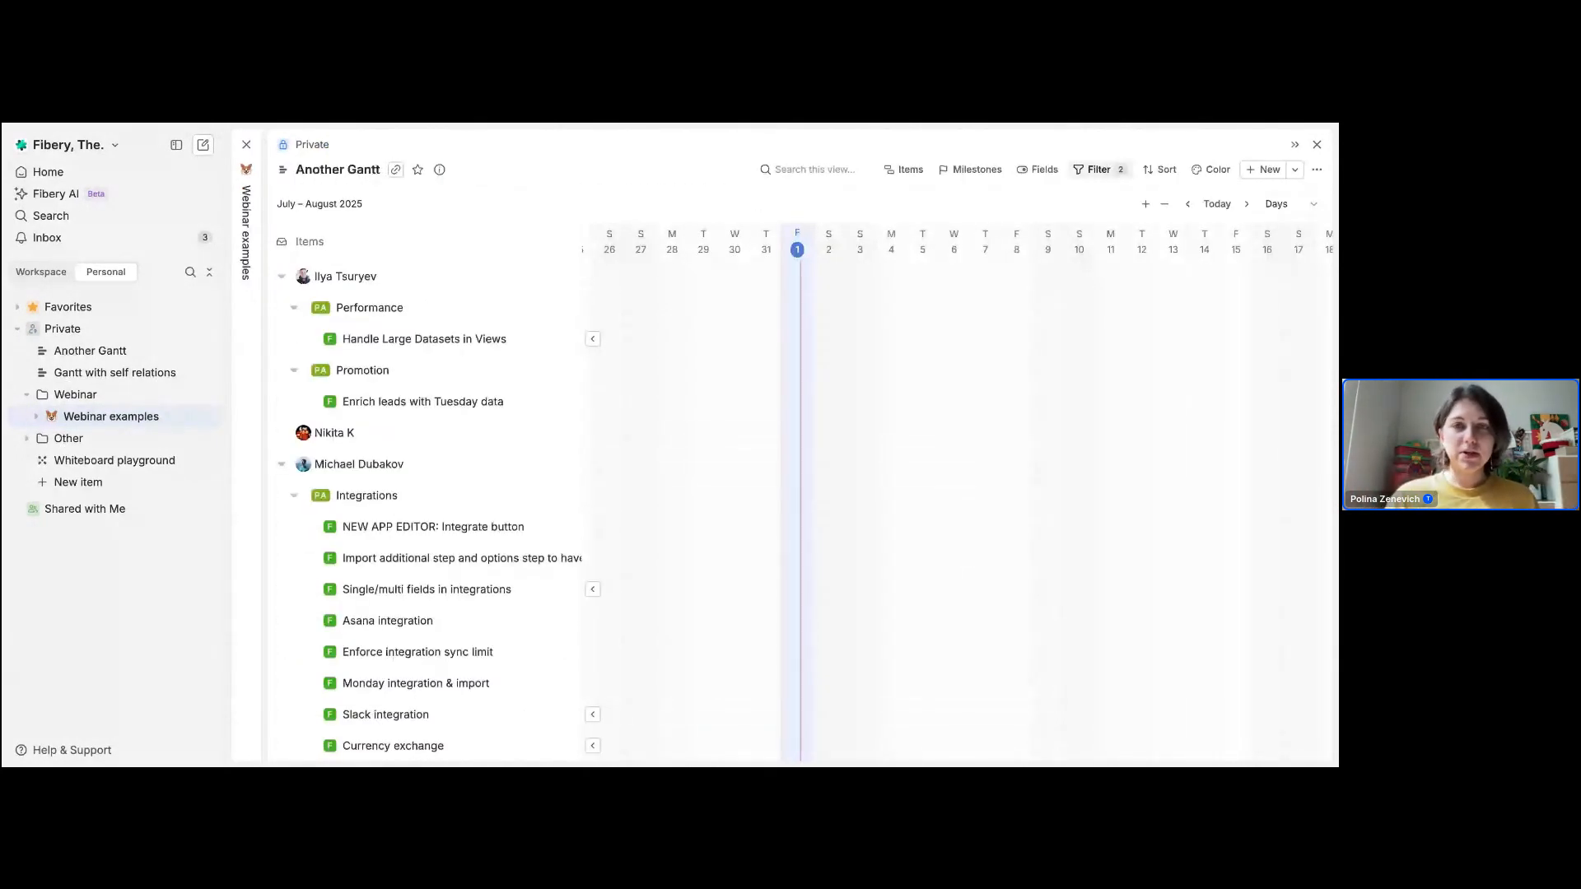
click(908, 169)
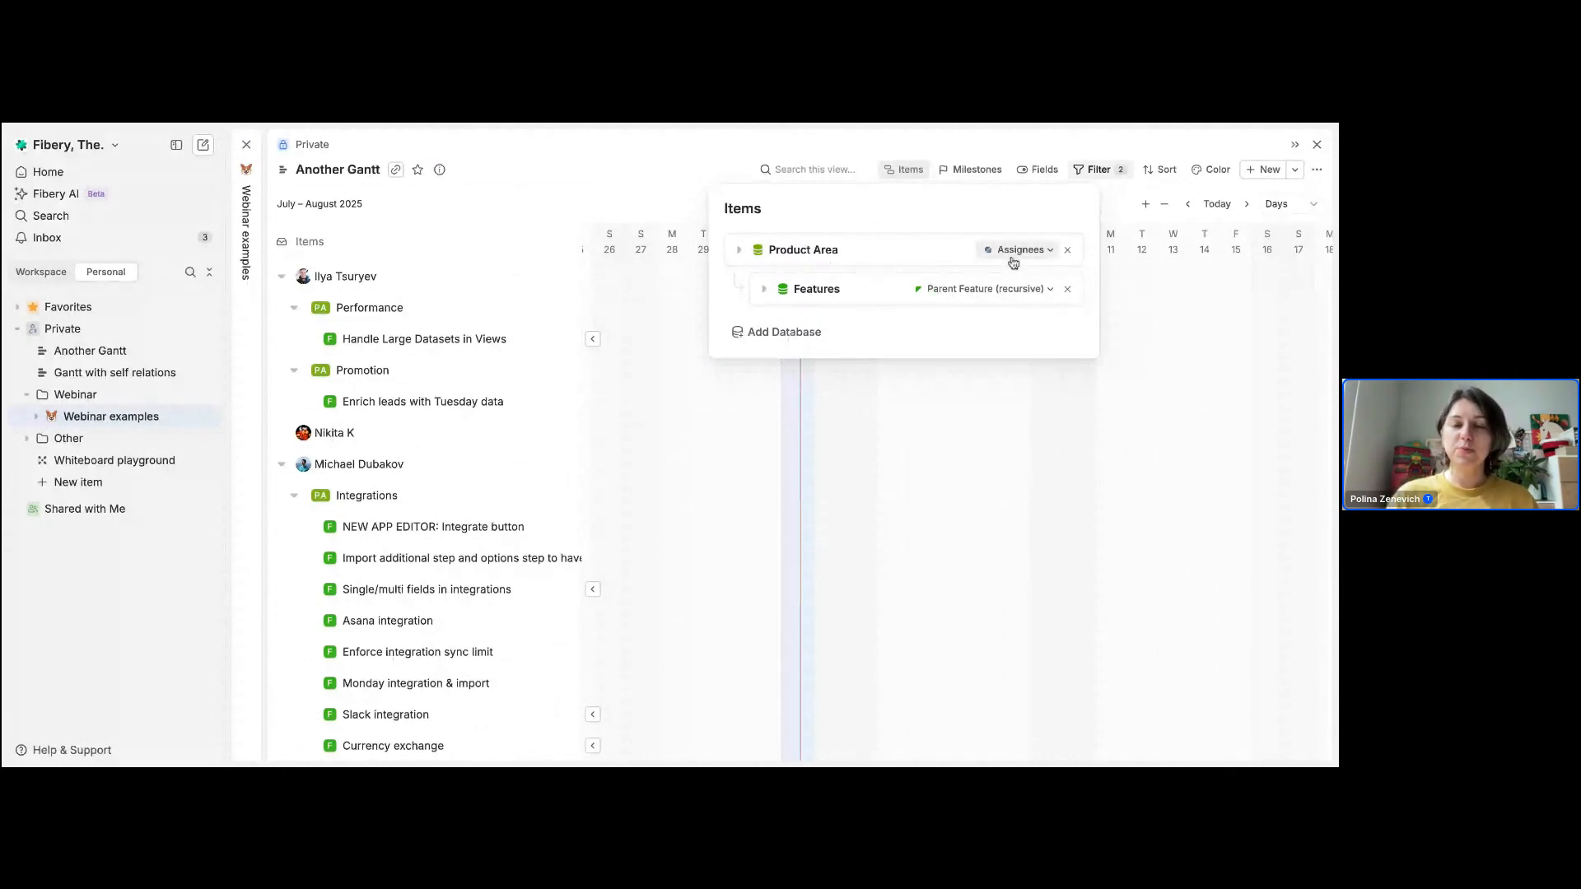
Step: Enable Hide Empty Groups in the filter settings of the Another Gantt view
click(1095, 171)
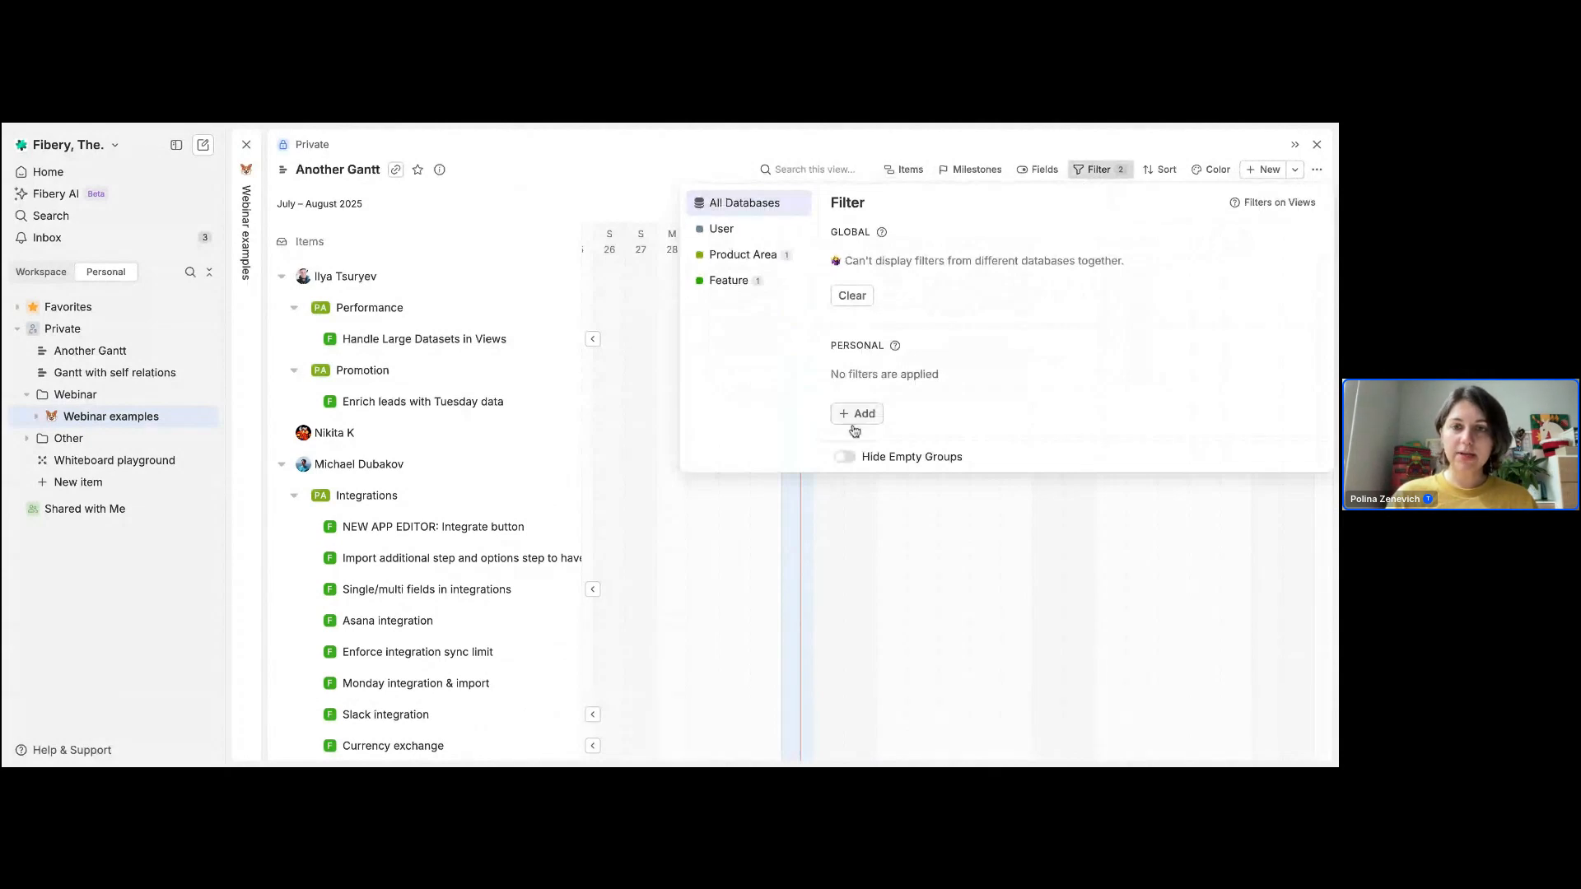
click(849, 462)
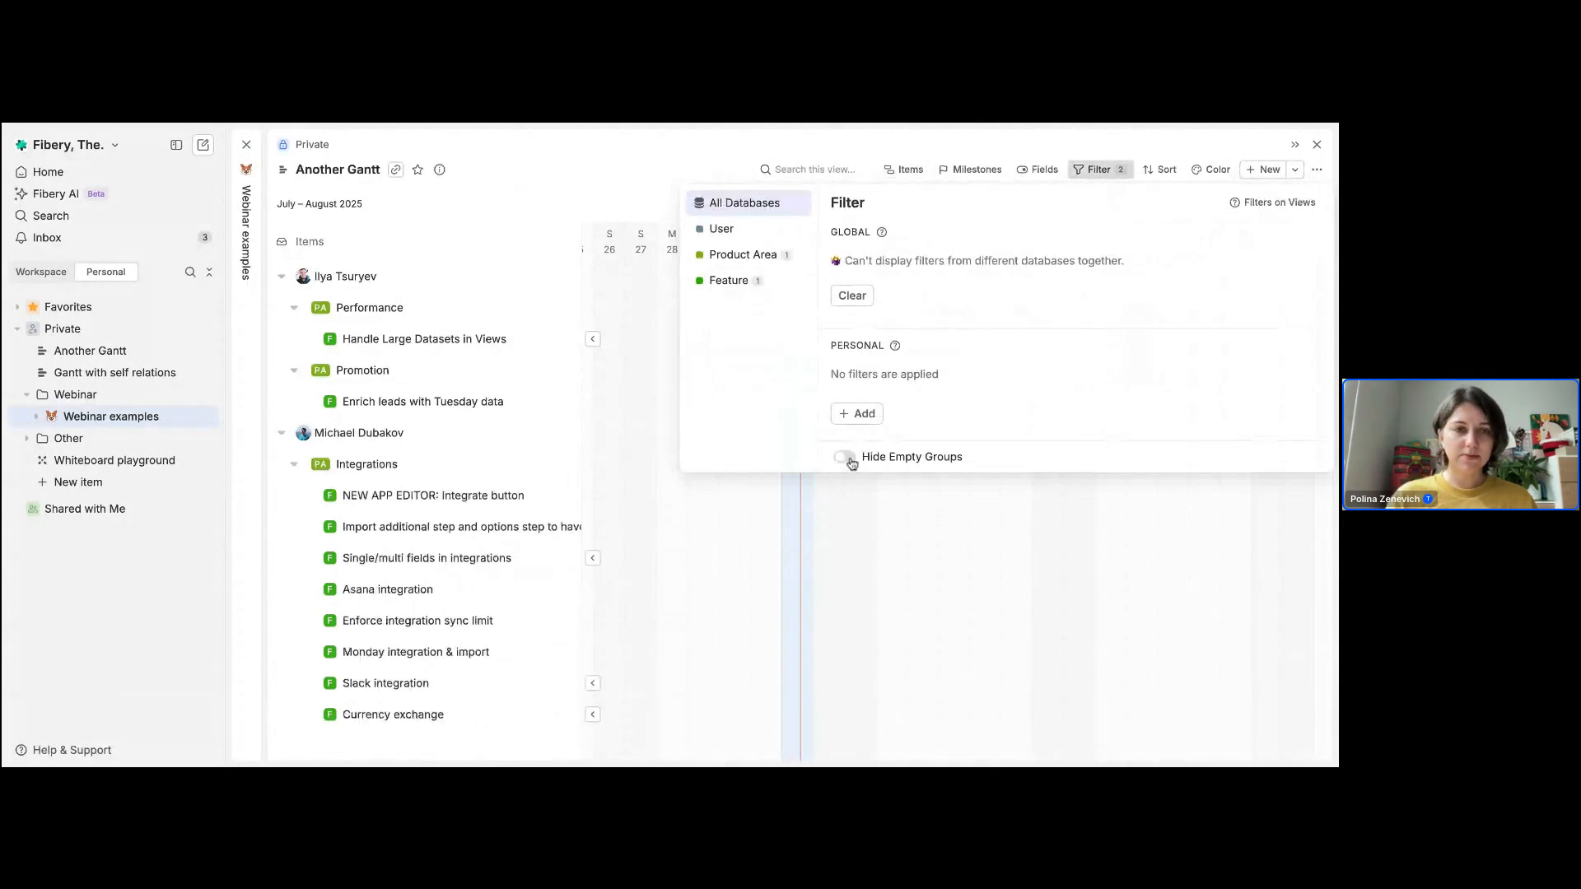
click(845, 459)
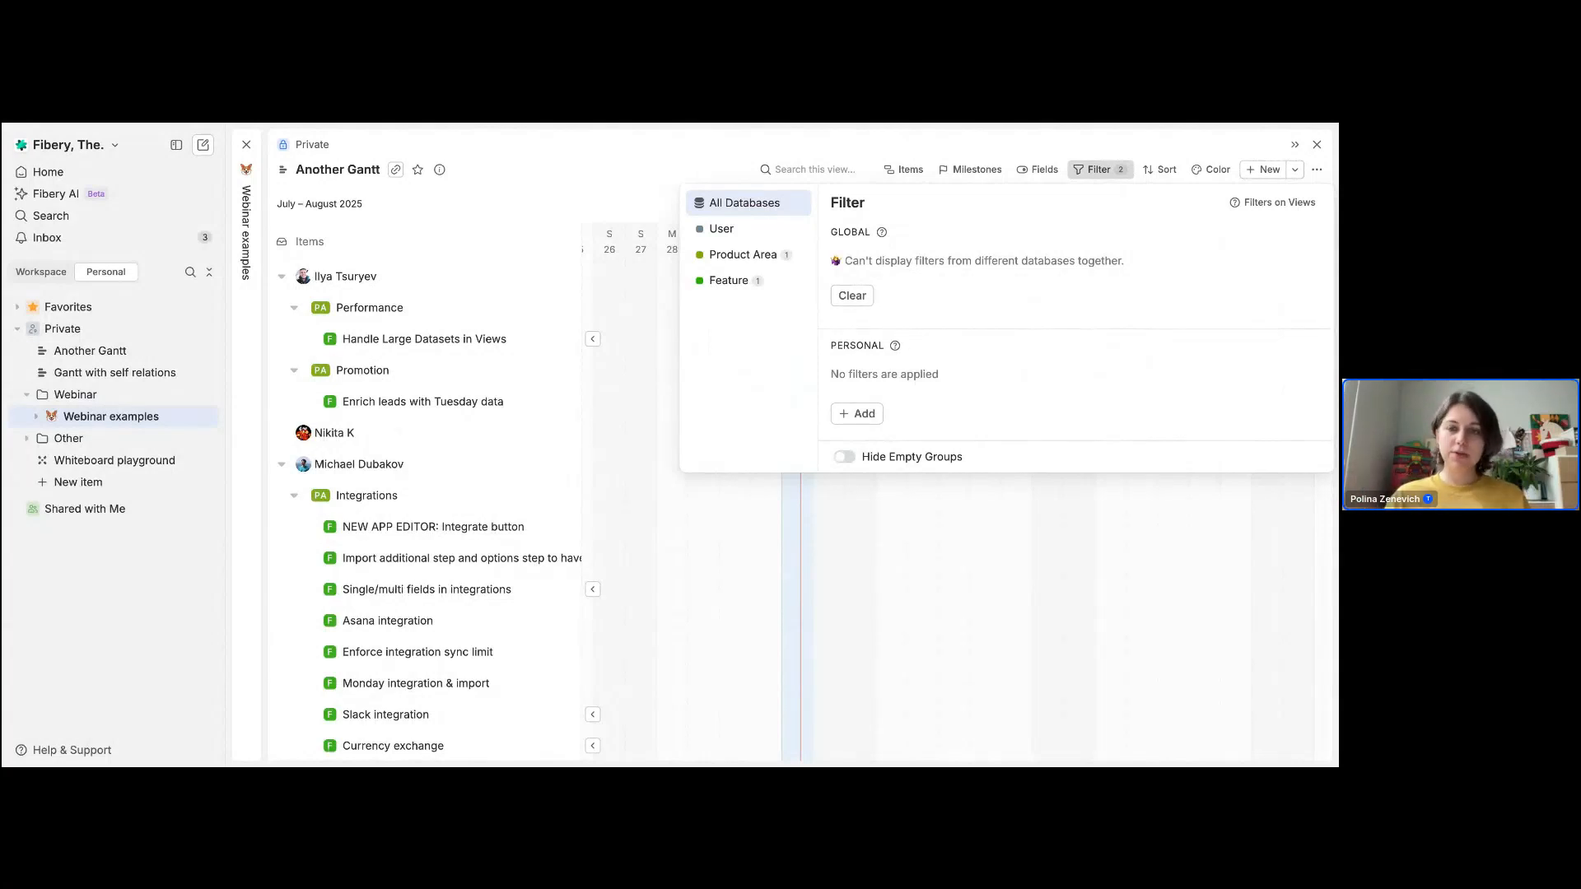
click(912, 466)
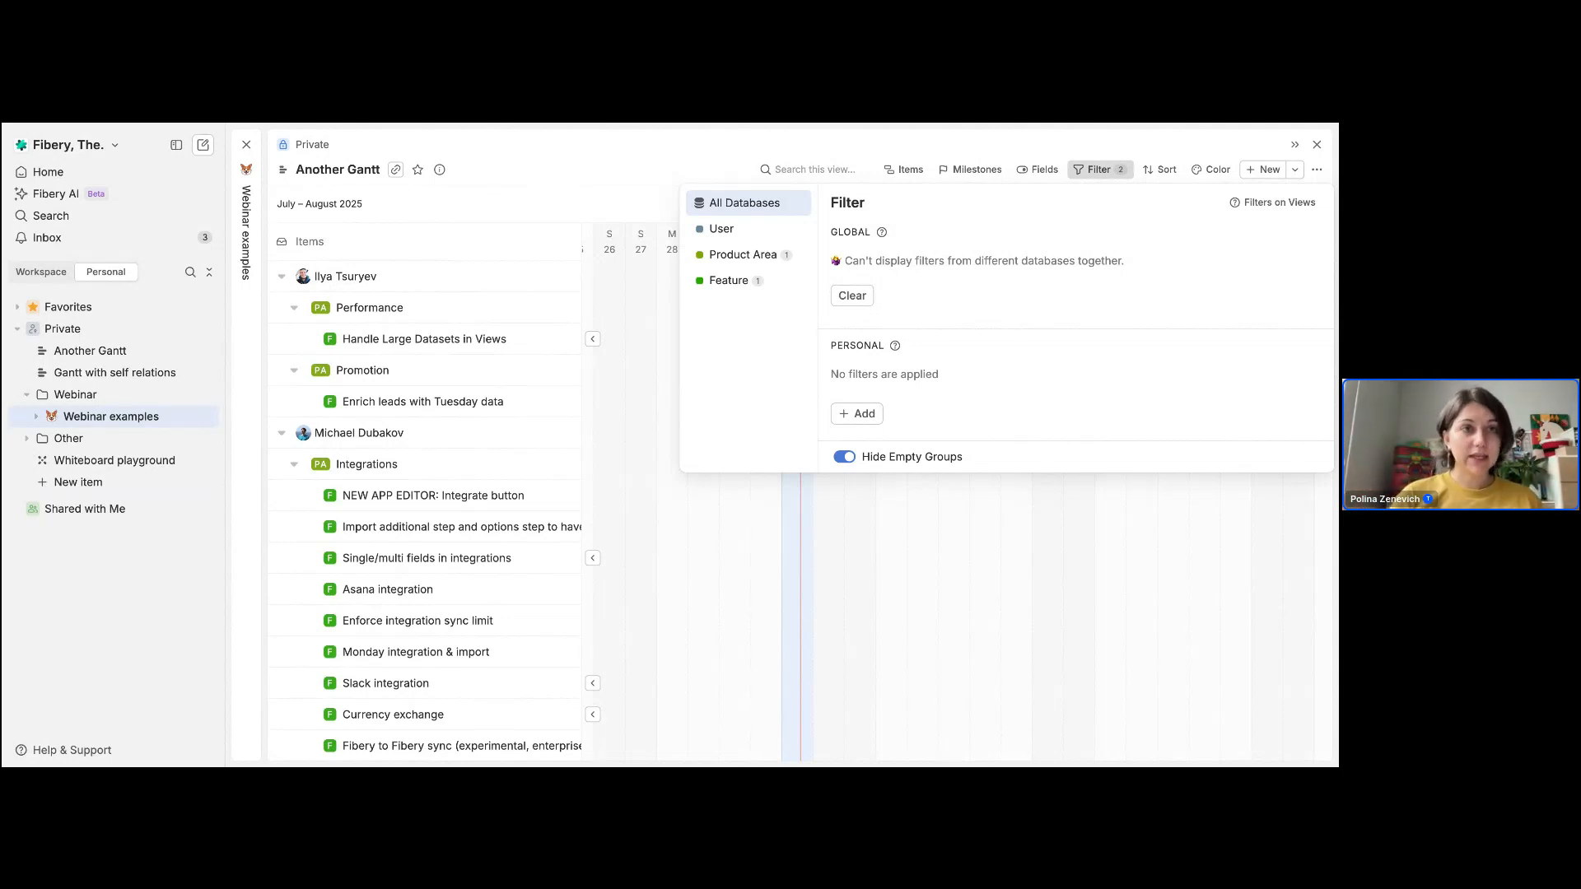
click(1316, 145)
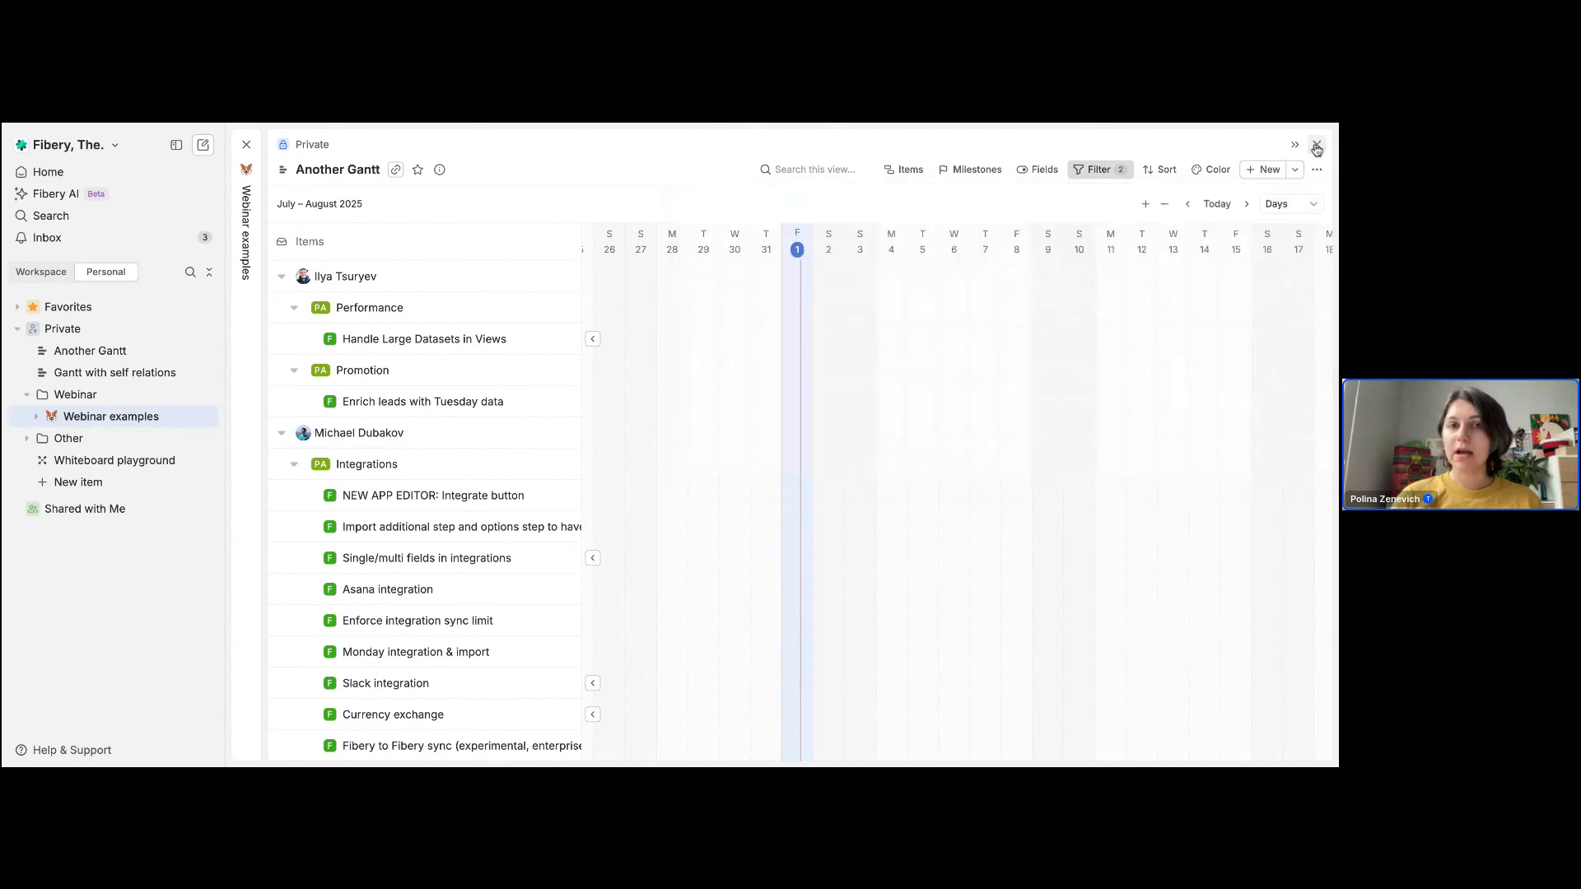
Step: Close the Gantt view and create a new dashboard in the Private section
click(1316, 146)
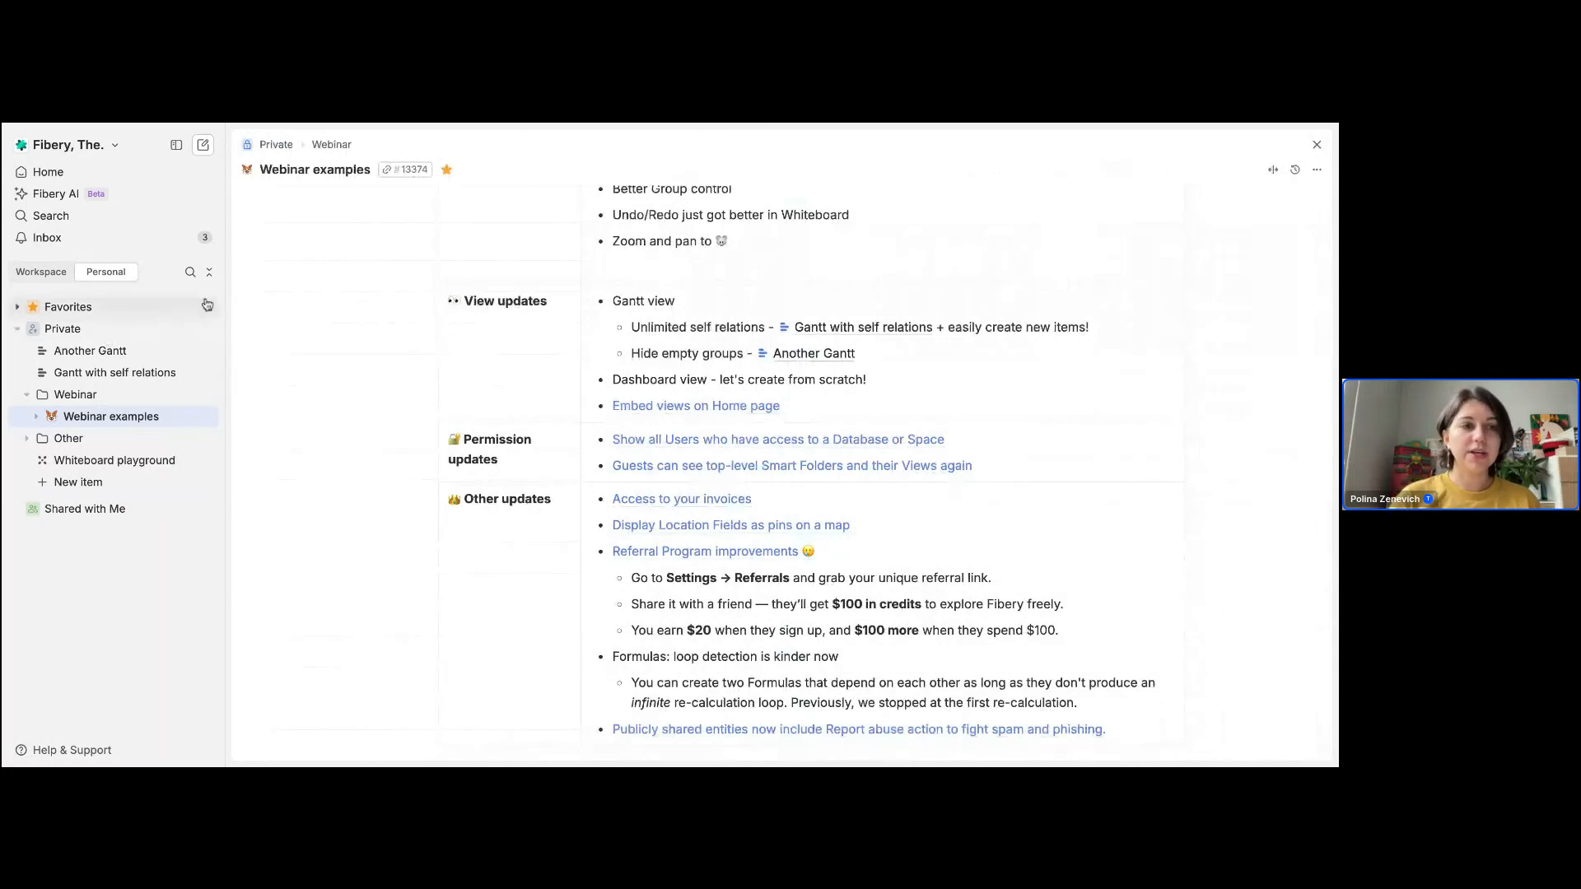
click(207, 332)
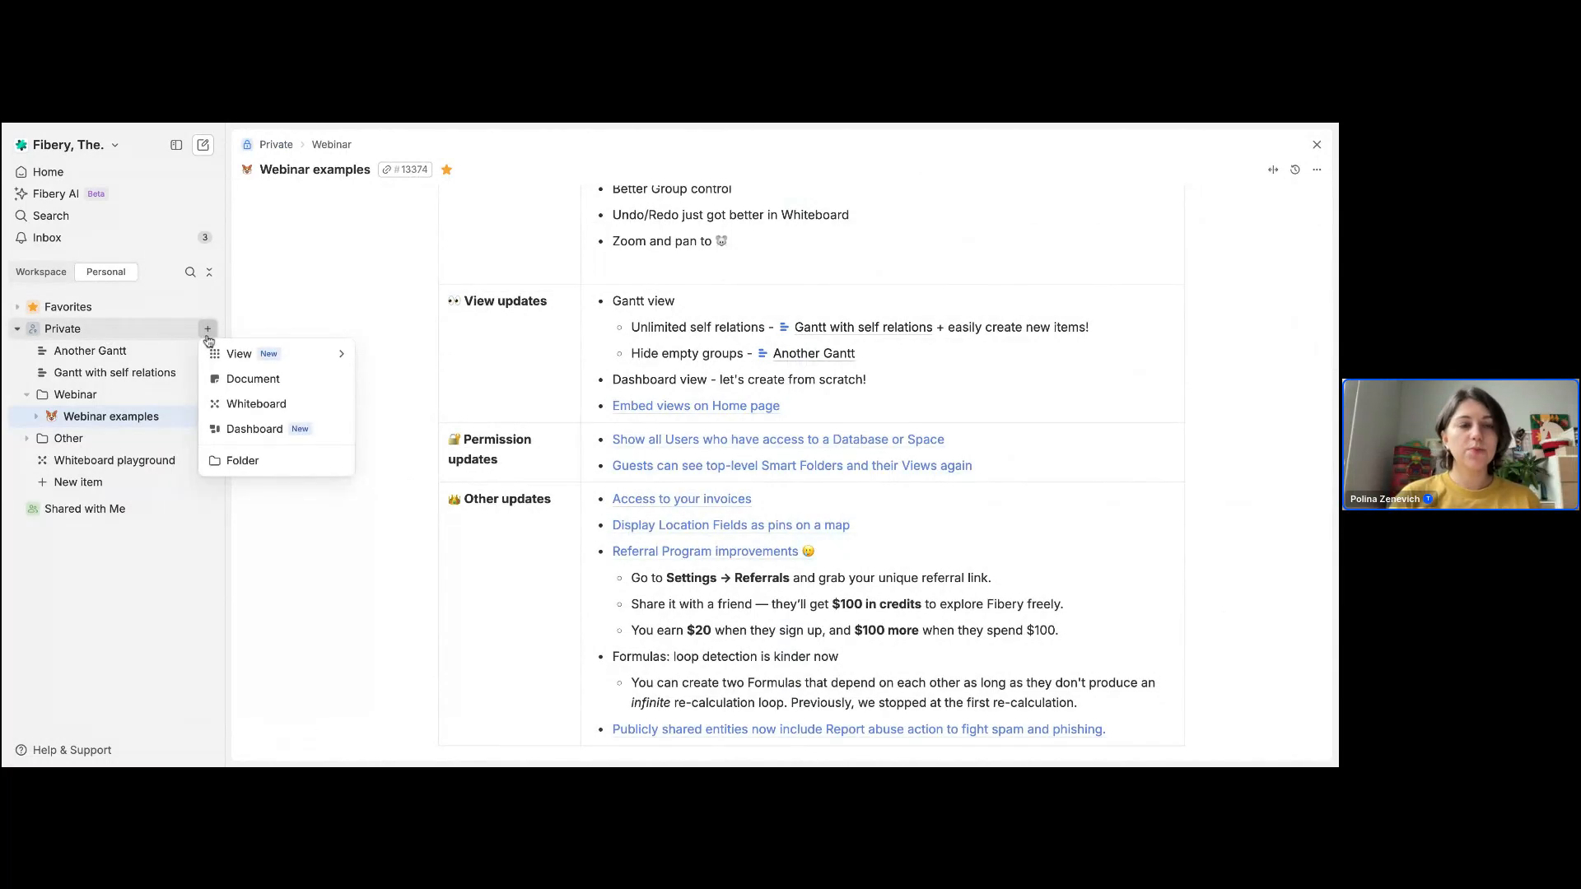
mouse_move(239, 351)
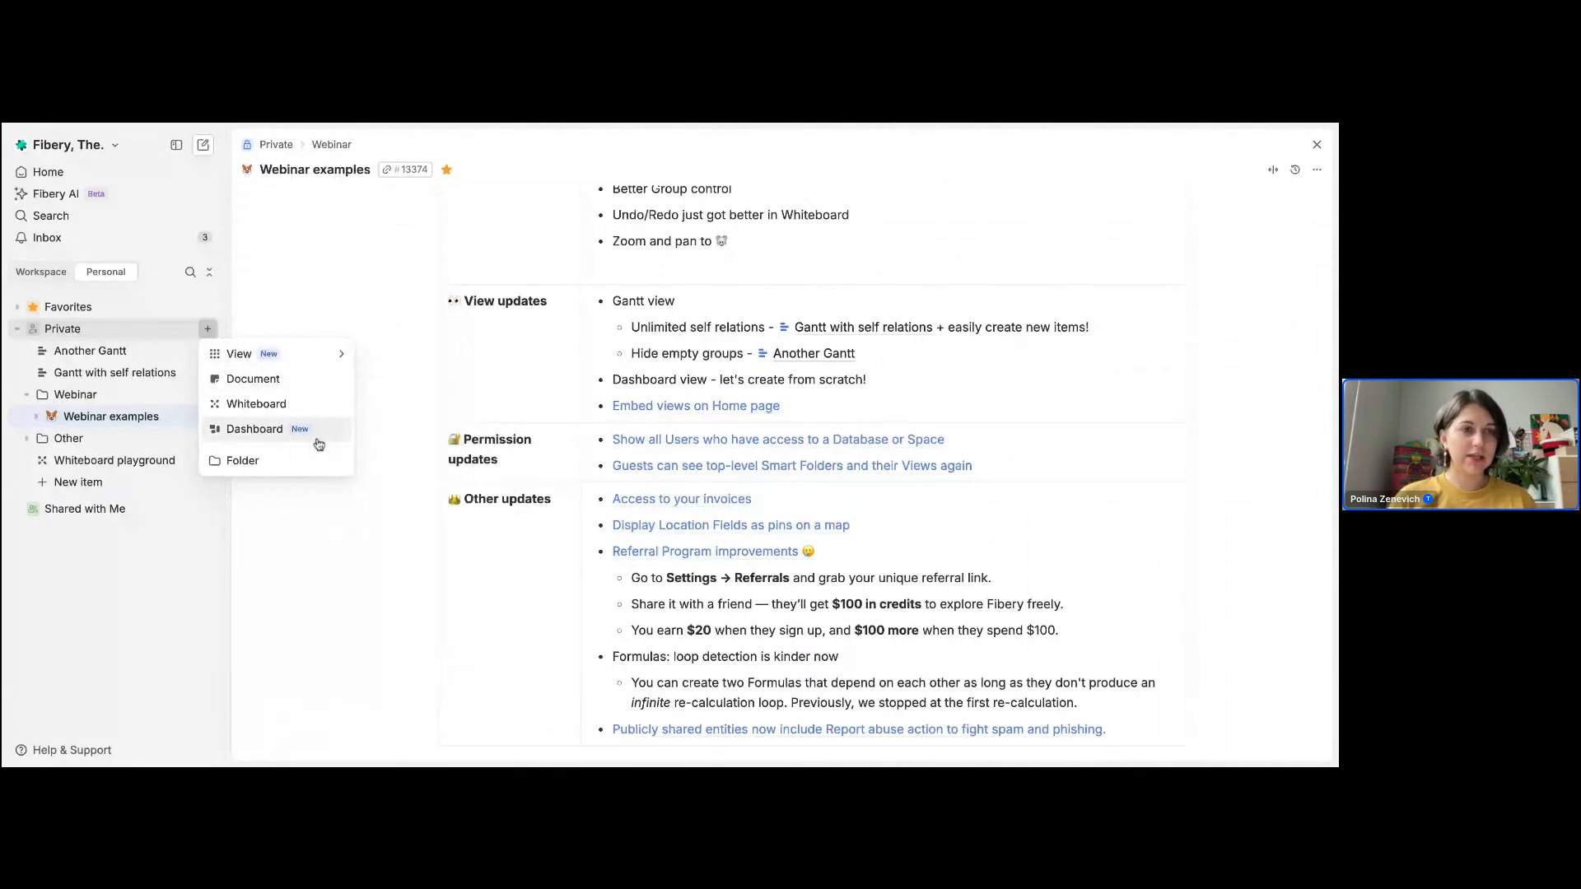
click(261, 437)
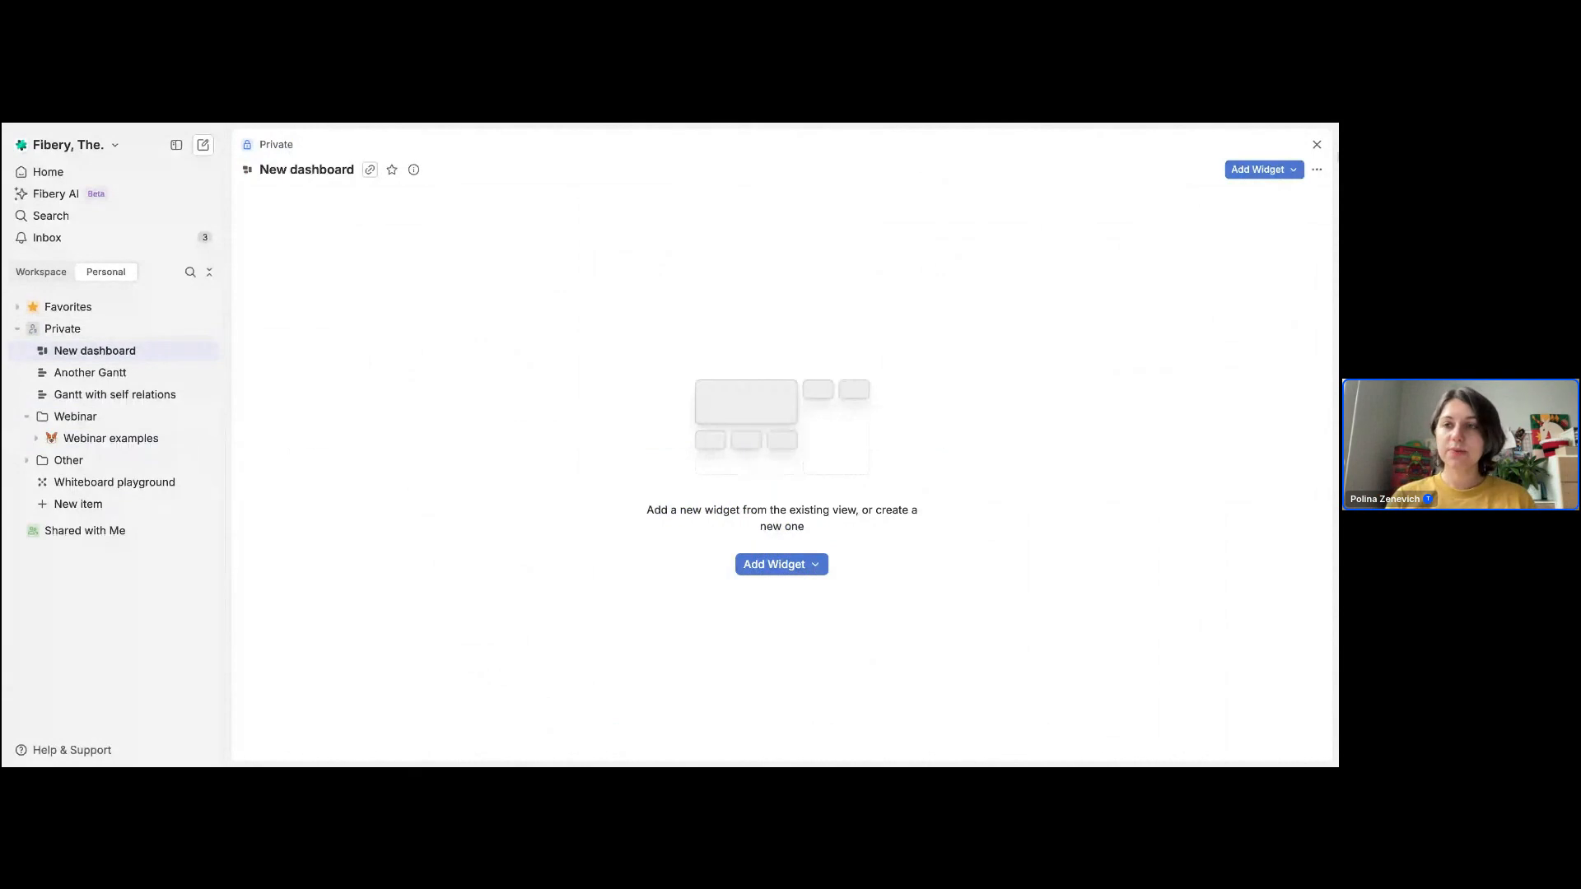
Step: Add the existing Another Gantt view to the dashboard as a widget and enlarge it
click(1268, 170)
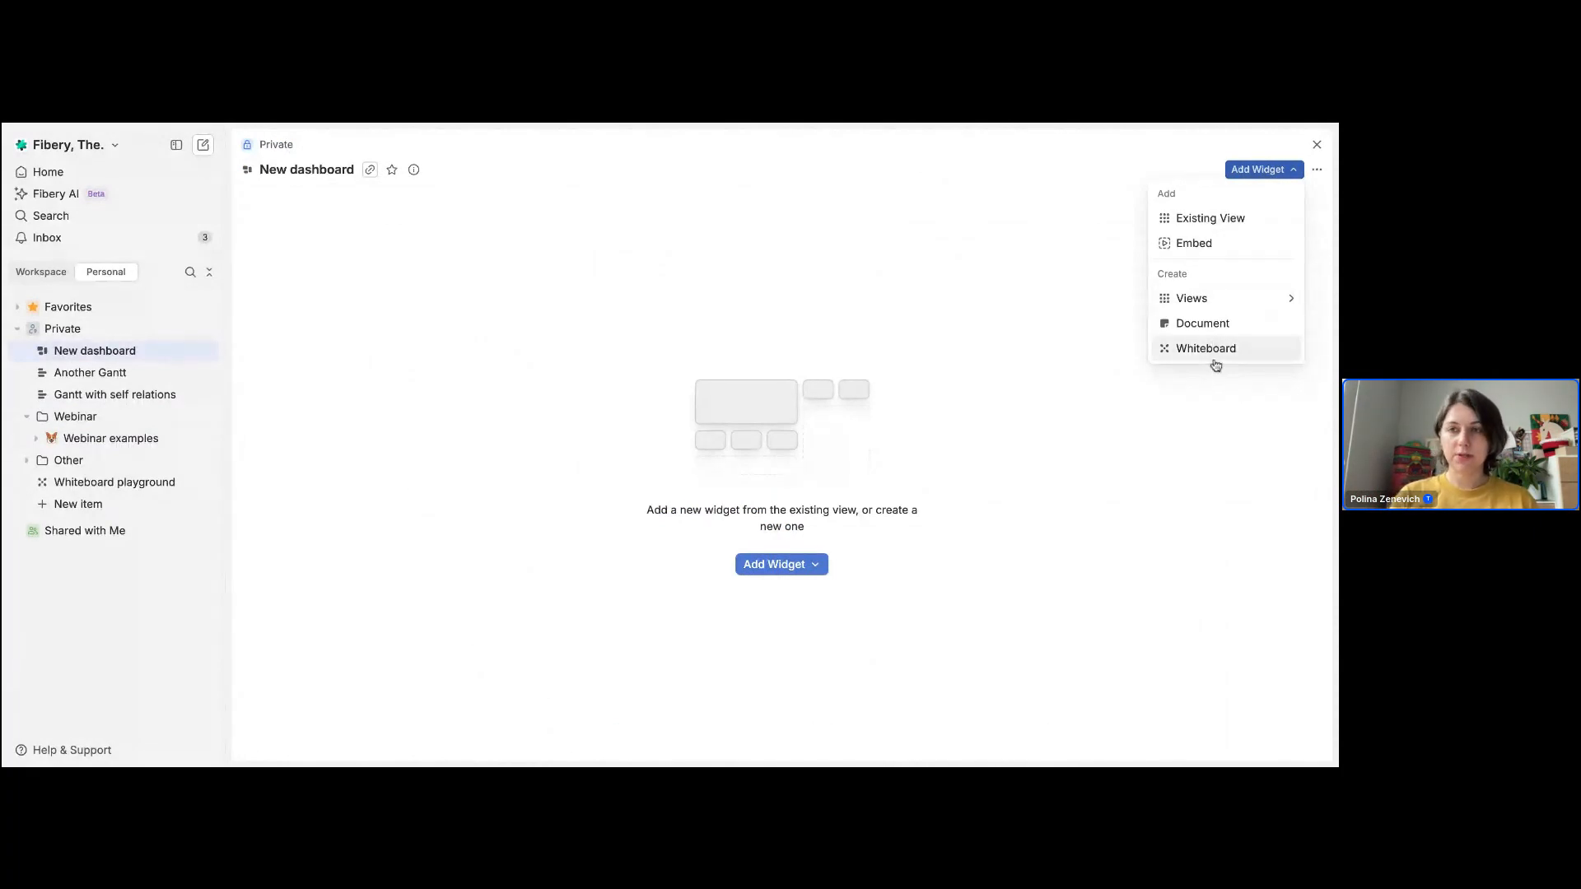
click(1194, 218)
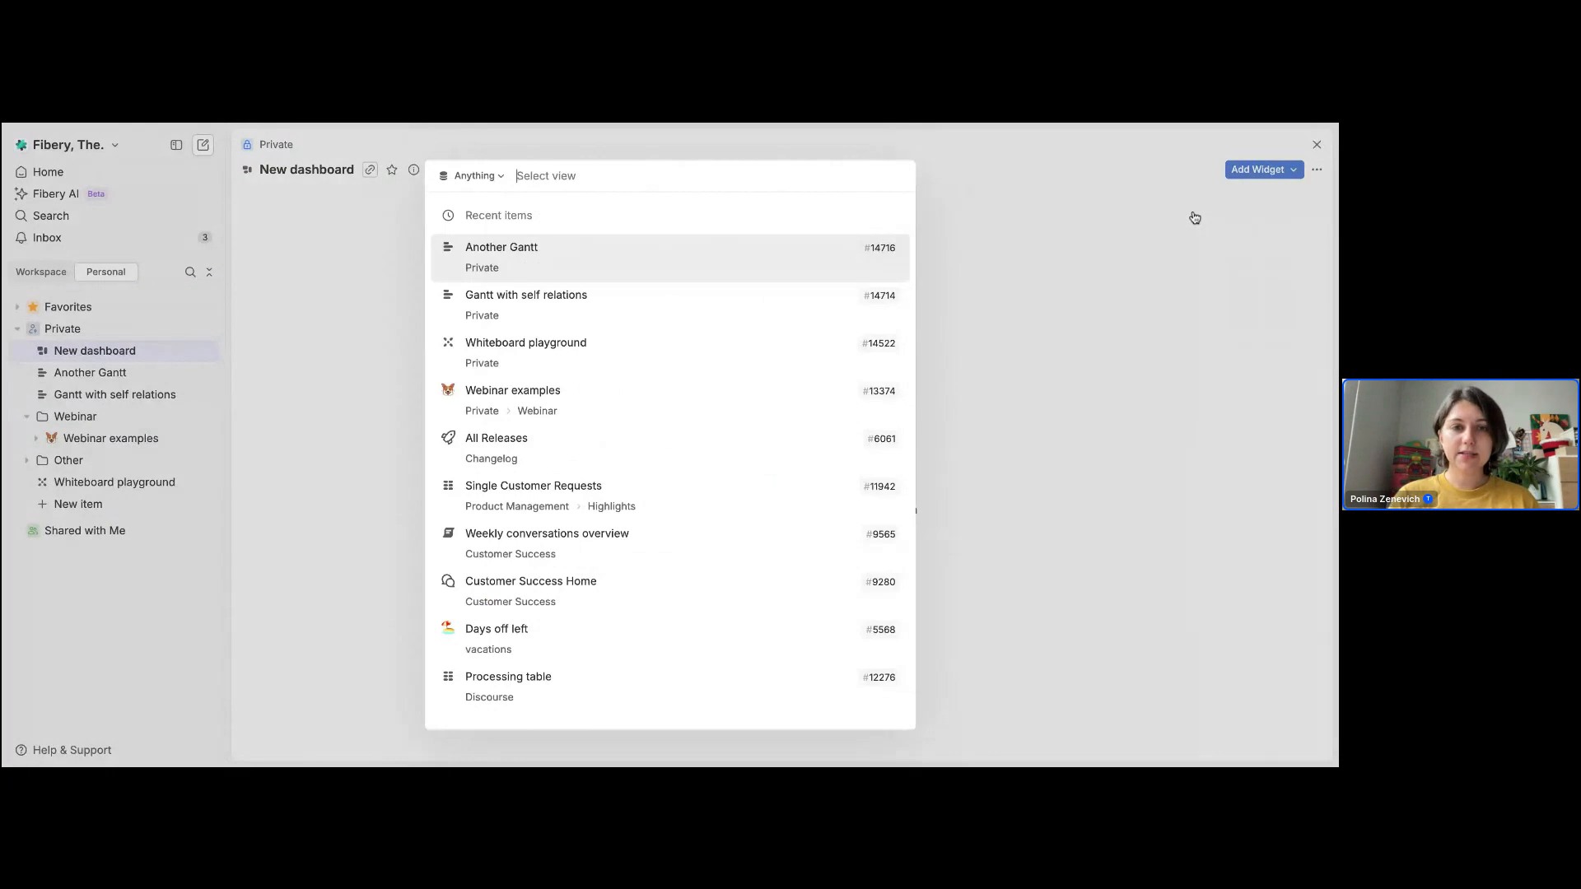
click(458, 269)
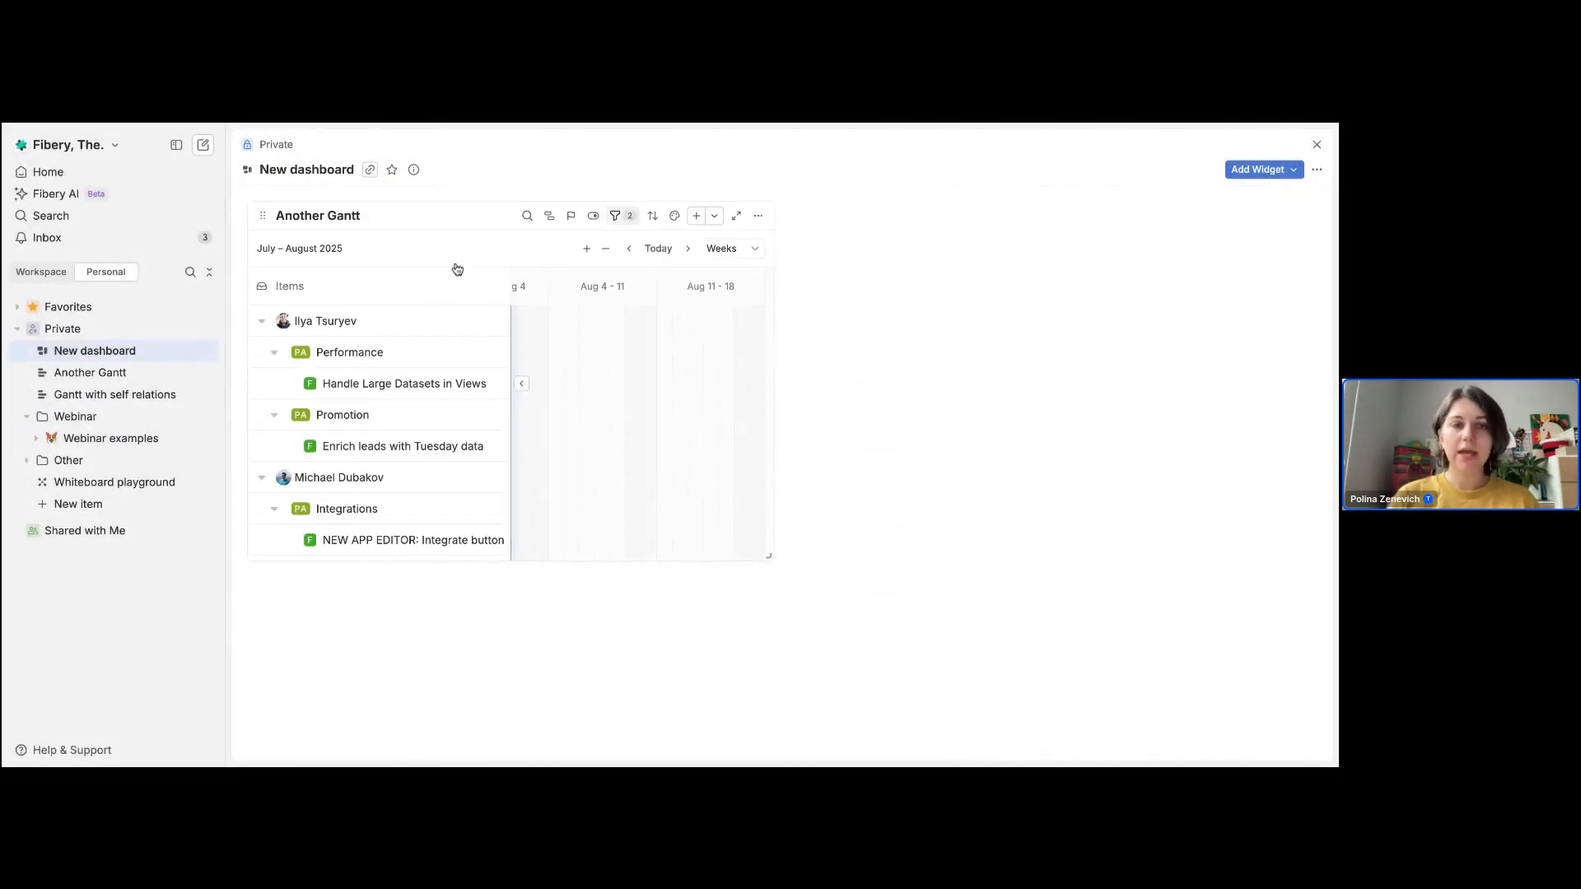
drag(766, 555, 854, 603)
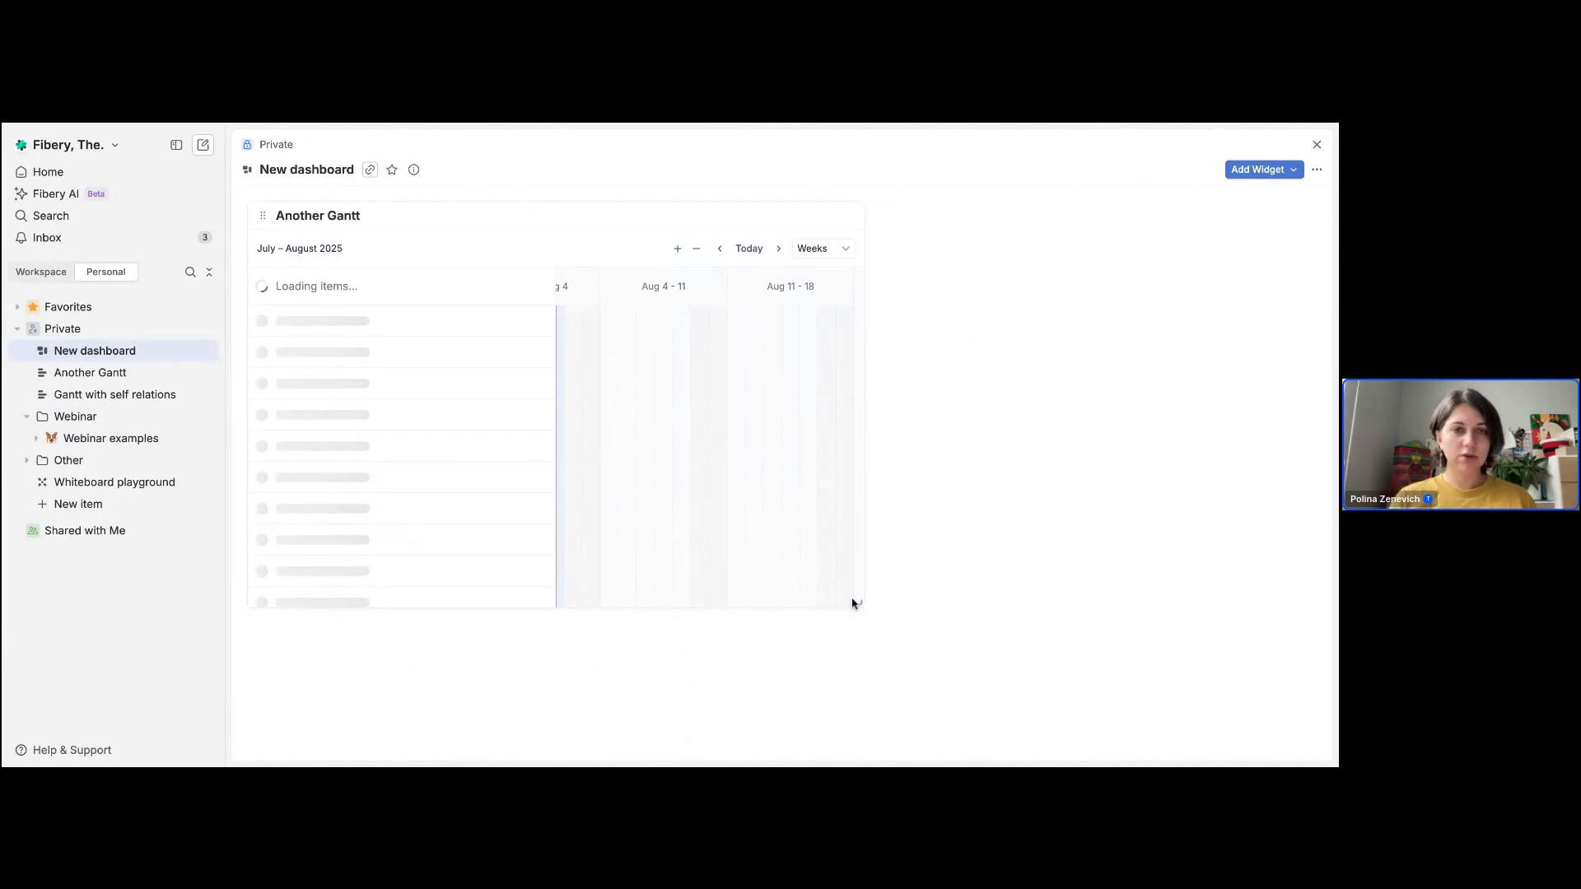
mouse_move(258, 221)
mouse_down()
mouse_move(820, 237)
mouse_move(444, 190)
mouse_move(280, 224)
mouse_up()
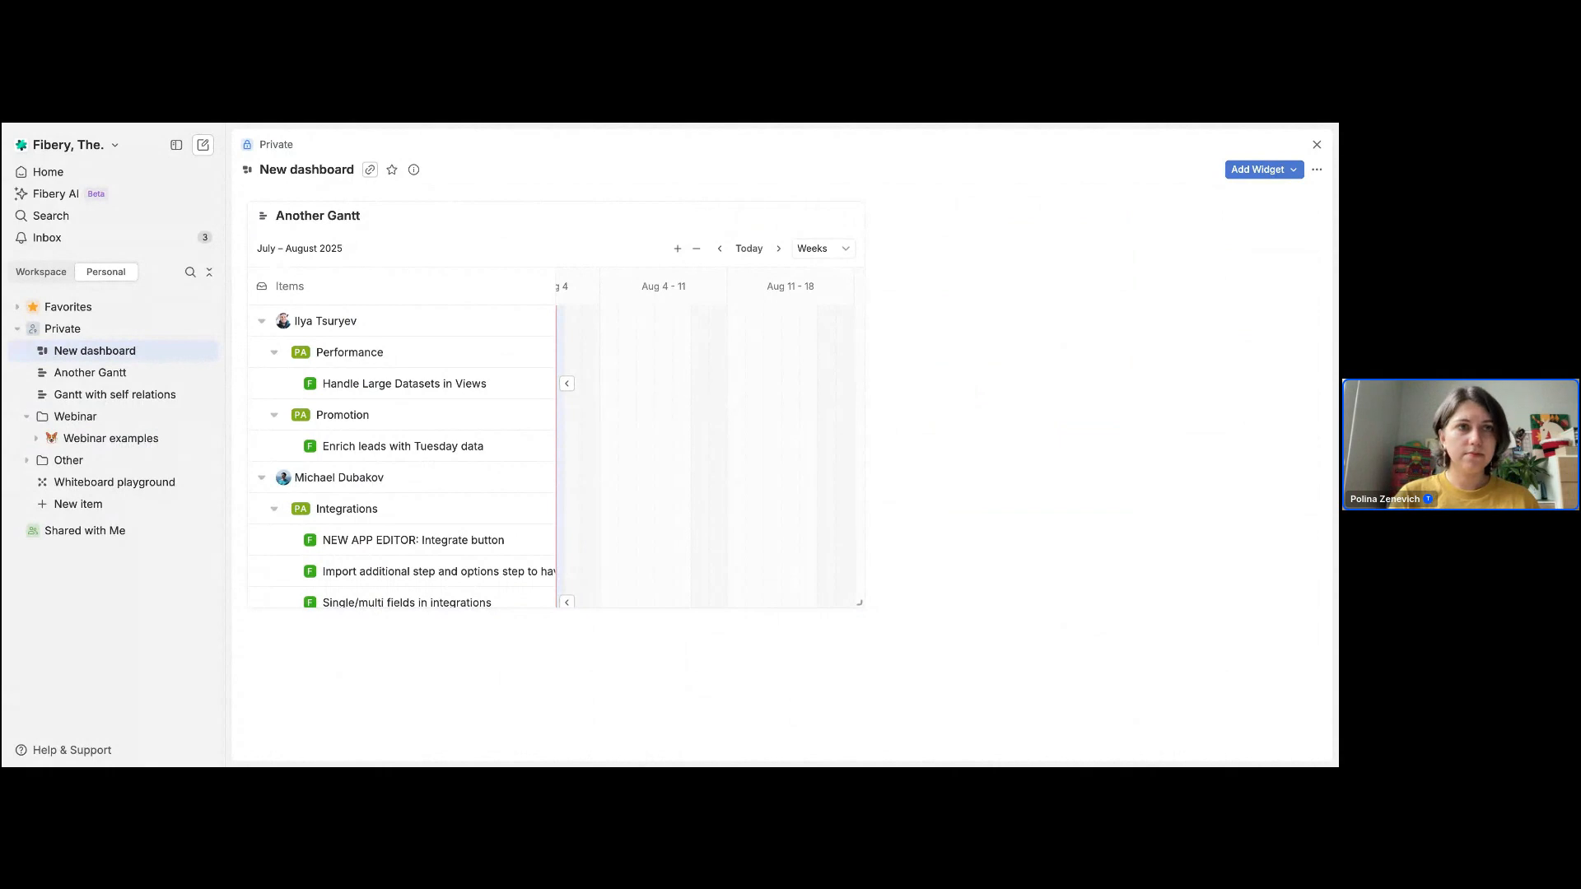
Step: Embed the copied YouTube video link in the dashboard and shrink the Gantt widget so both sit side by side
click(1257, 170)
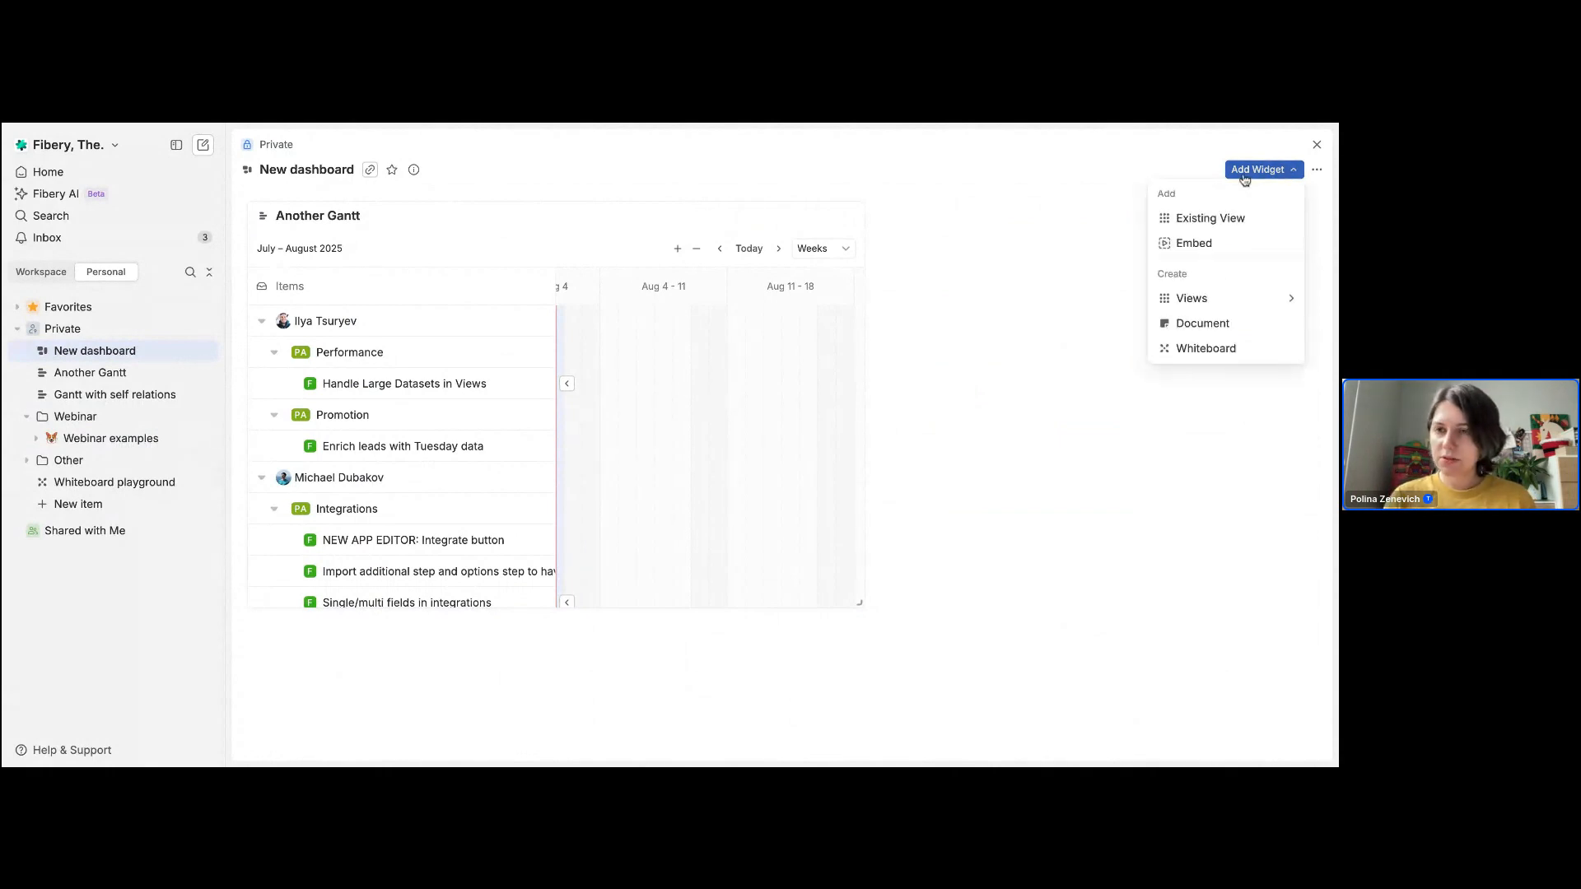
click(1194, 244)
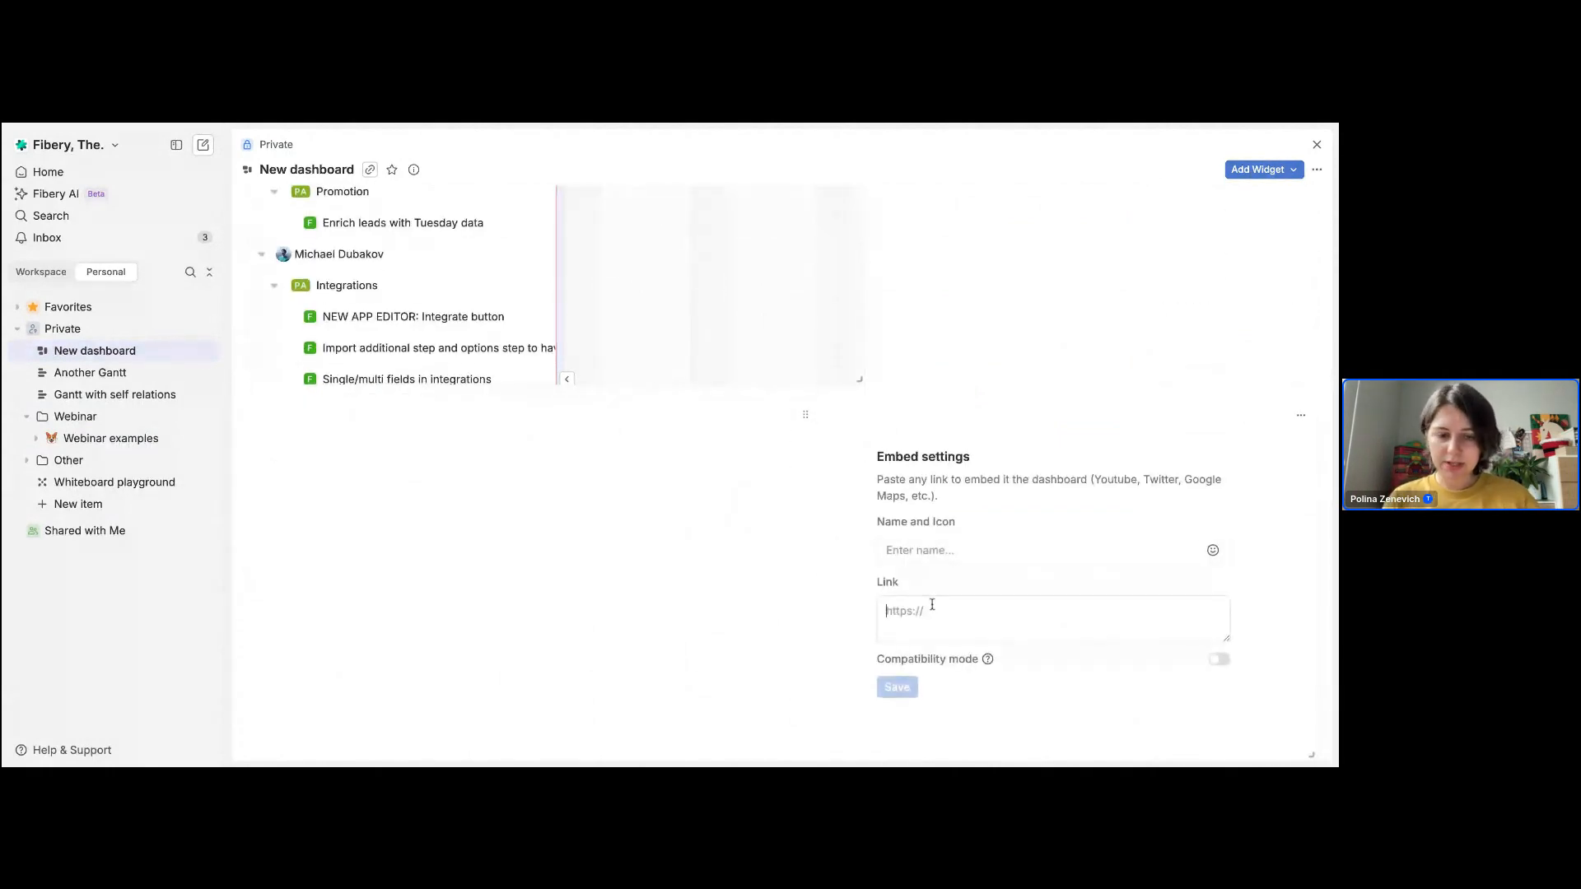
click(932, 609)
key(ctrl+v)
click(904, 689)
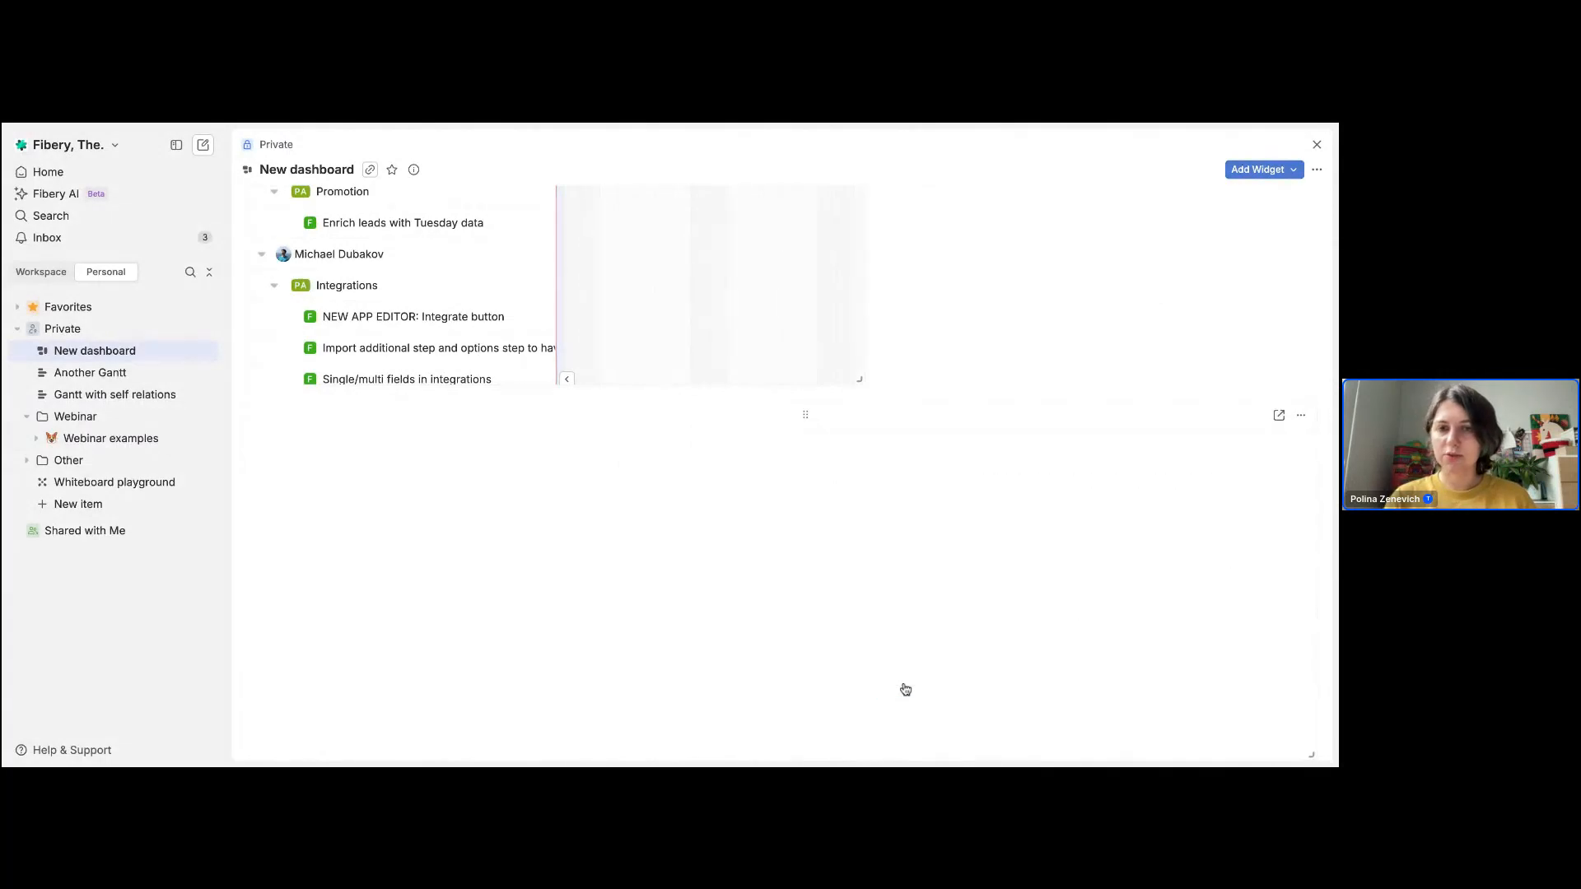
drag(861, 379, 759, 545)
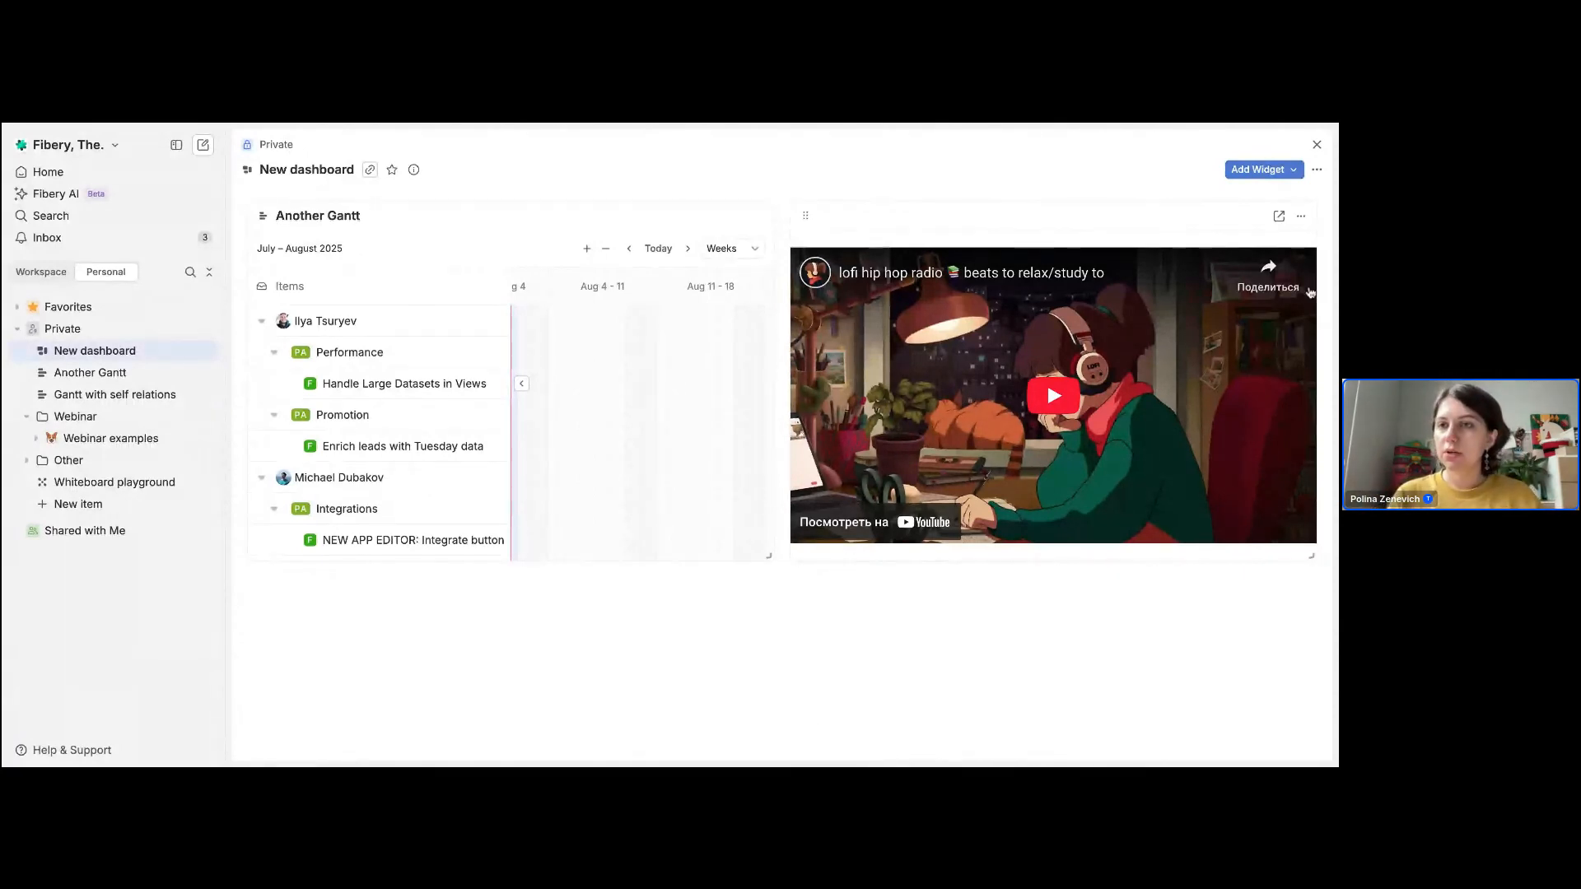
Step: Create a document widget in the dashboard and name it "Read.Me about the Dashboard"
click(1285, 169)
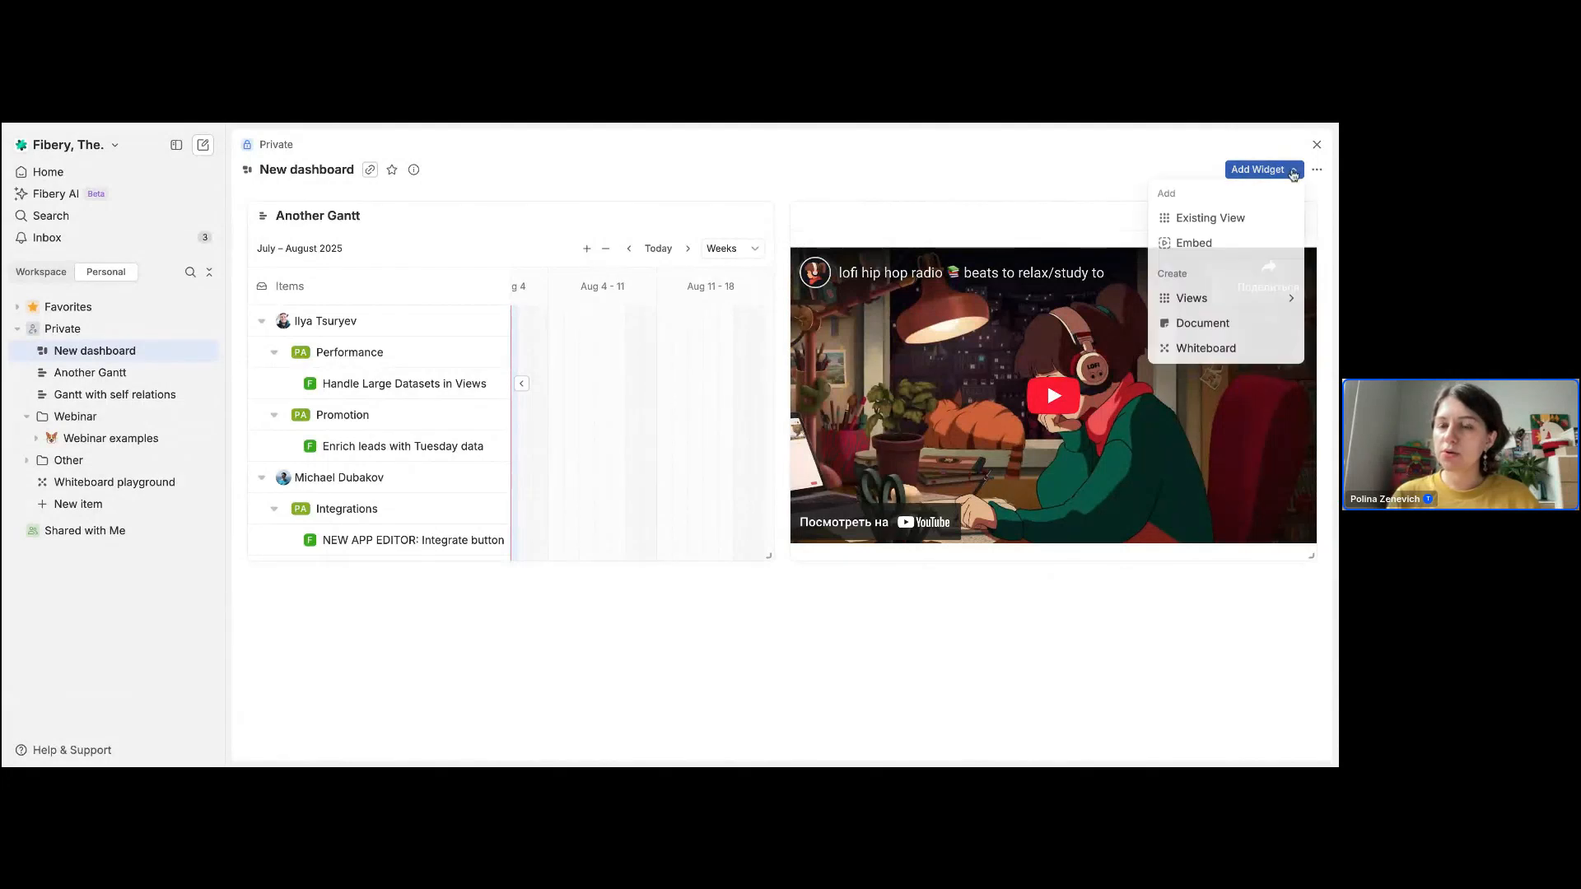
click(1228, 326)
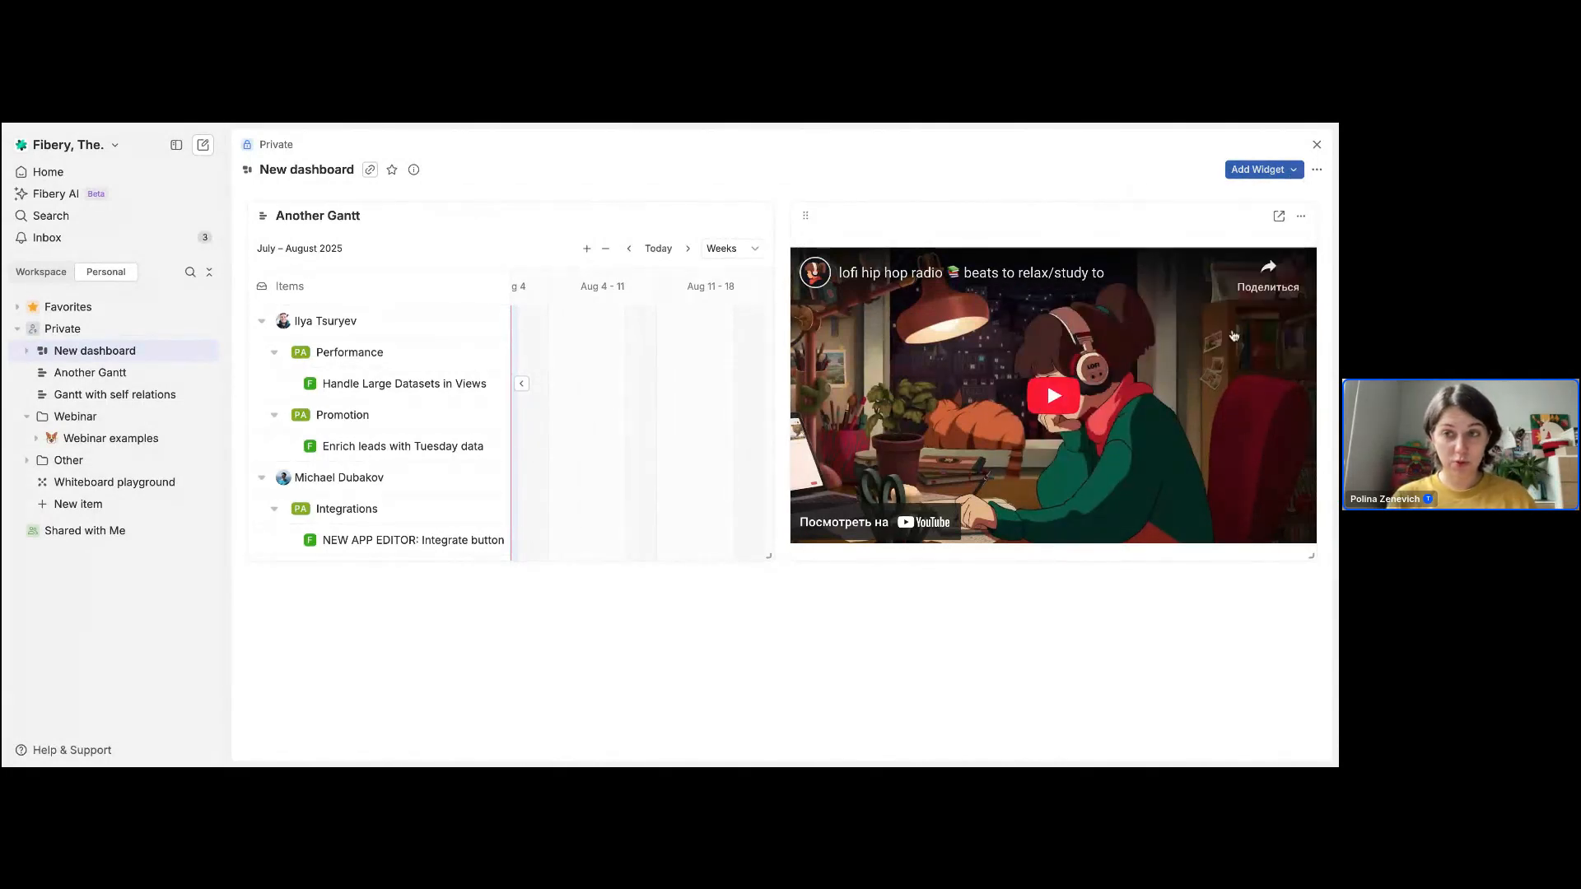
click(344, 404)
drag(372, 434, 293, 431)
text(Re)
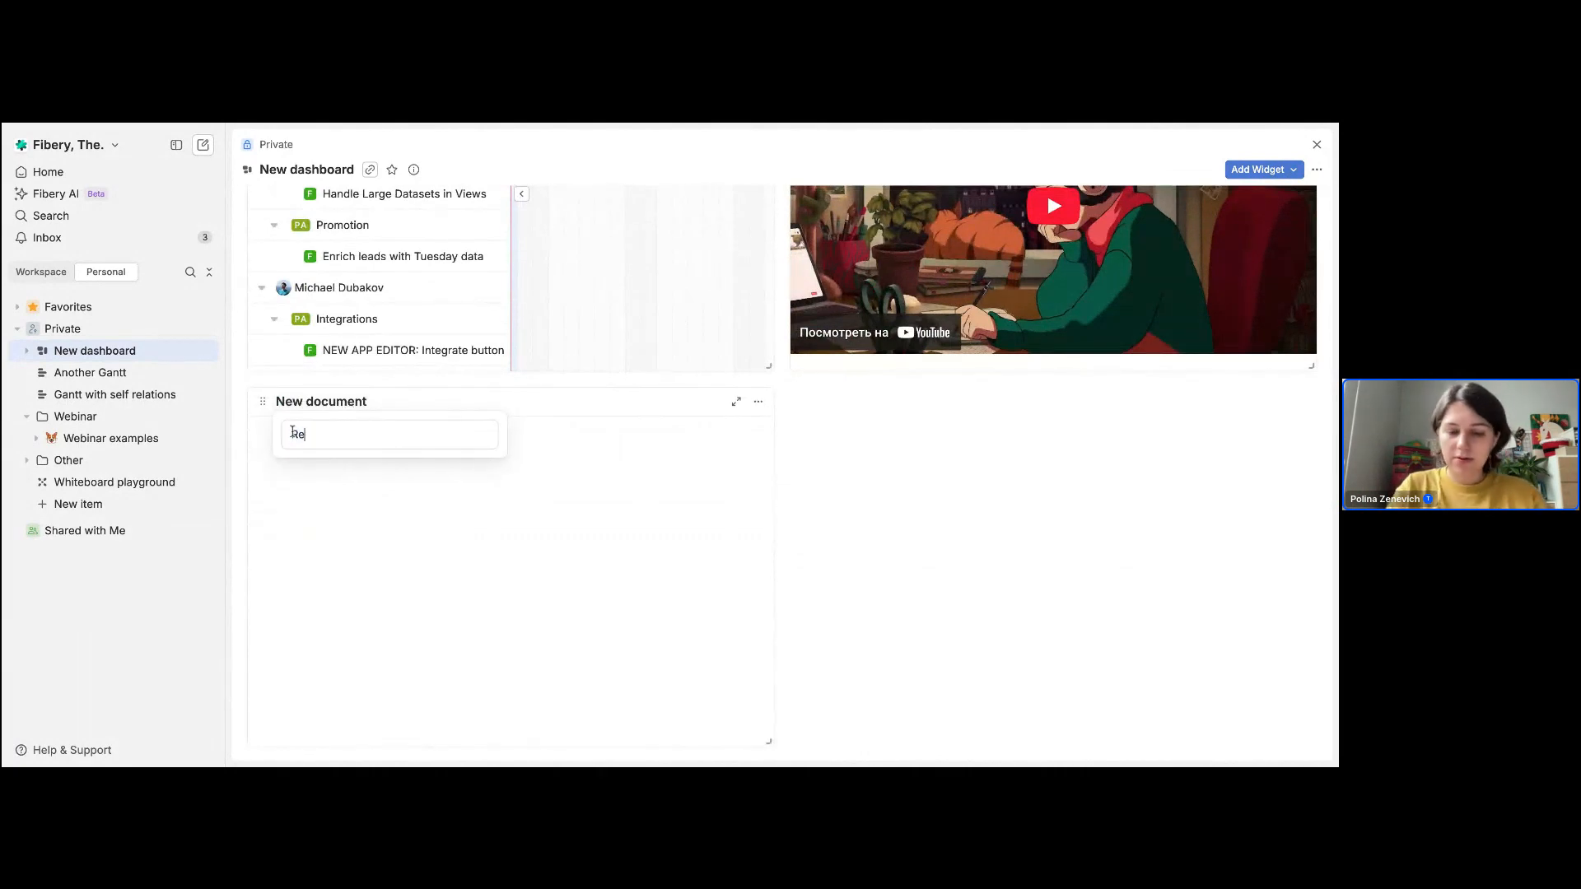
text(ad.Me about)
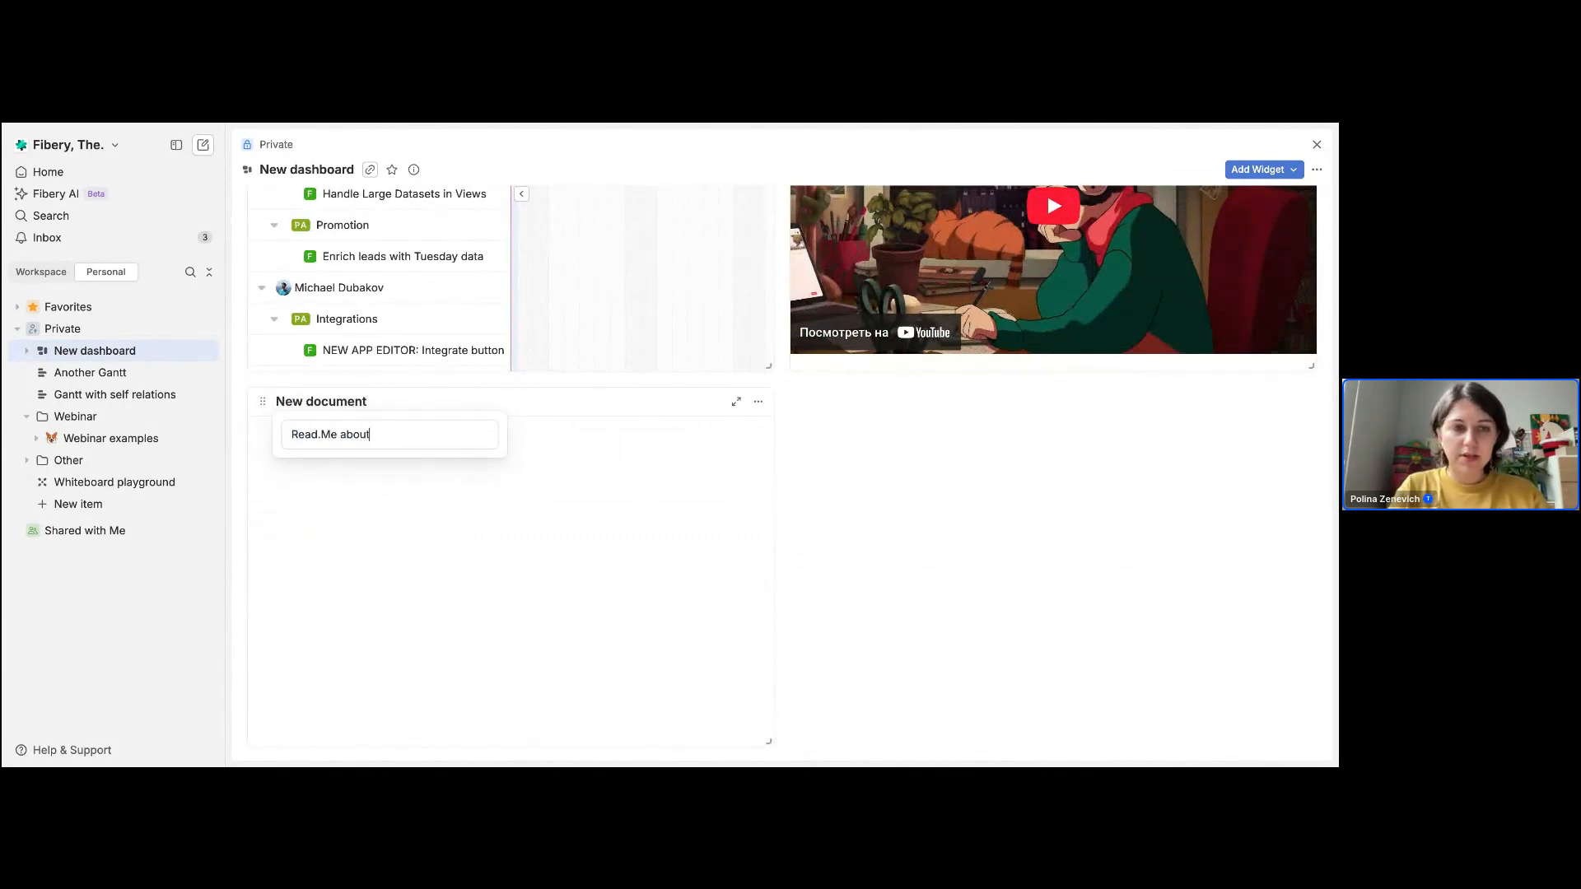
text( the Dashboard)
key(Return)
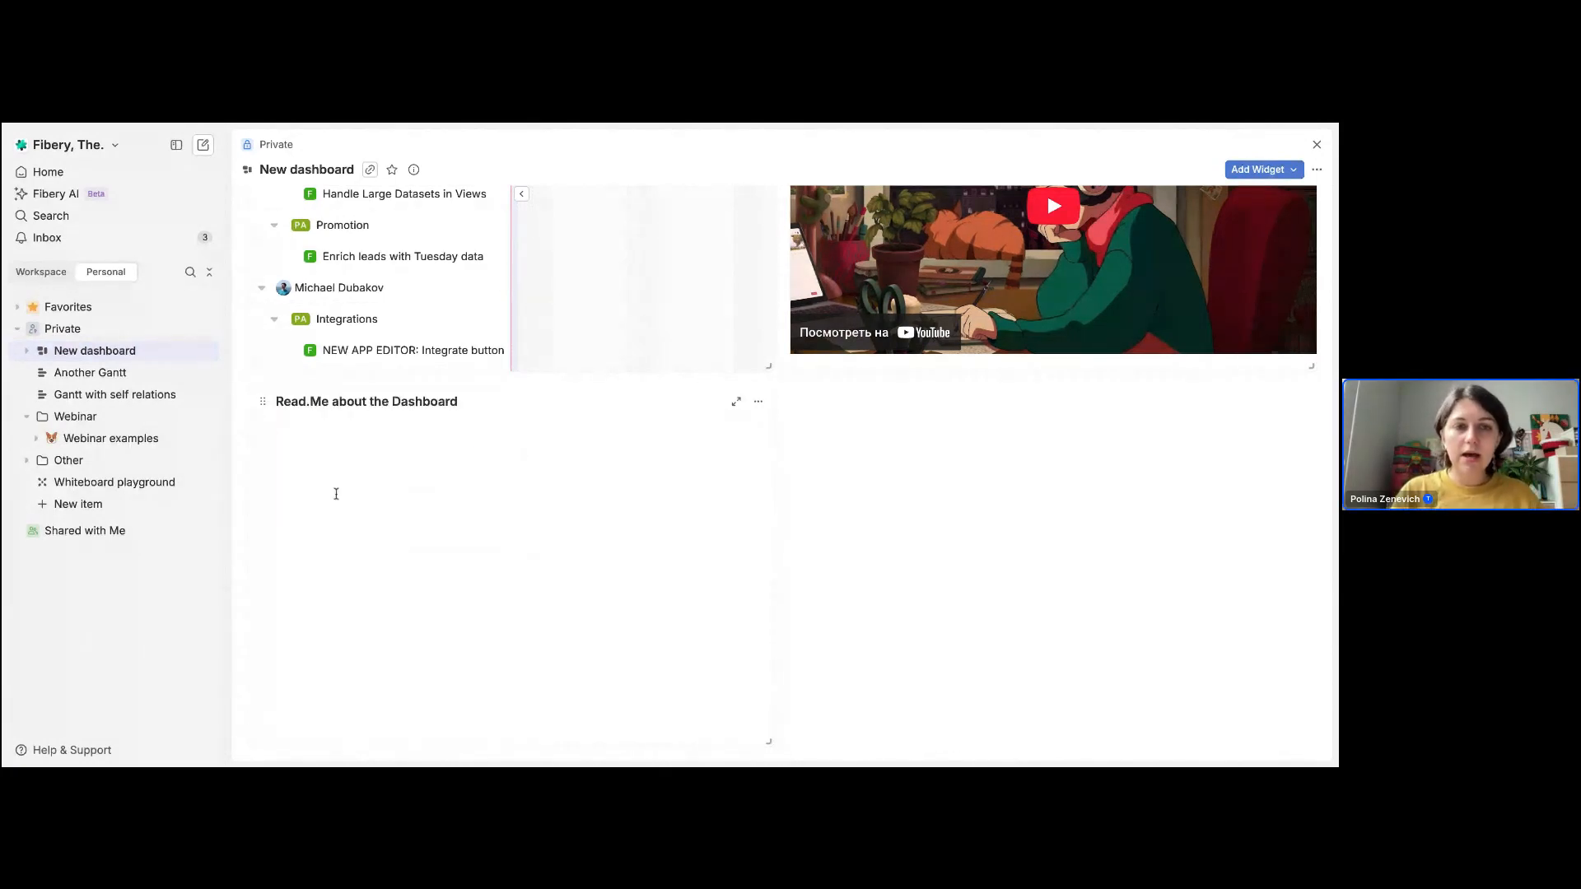
Step: Write "Let's type here smth" in the document widget and move it horizontally to the middle of the dashboard
text(Let')
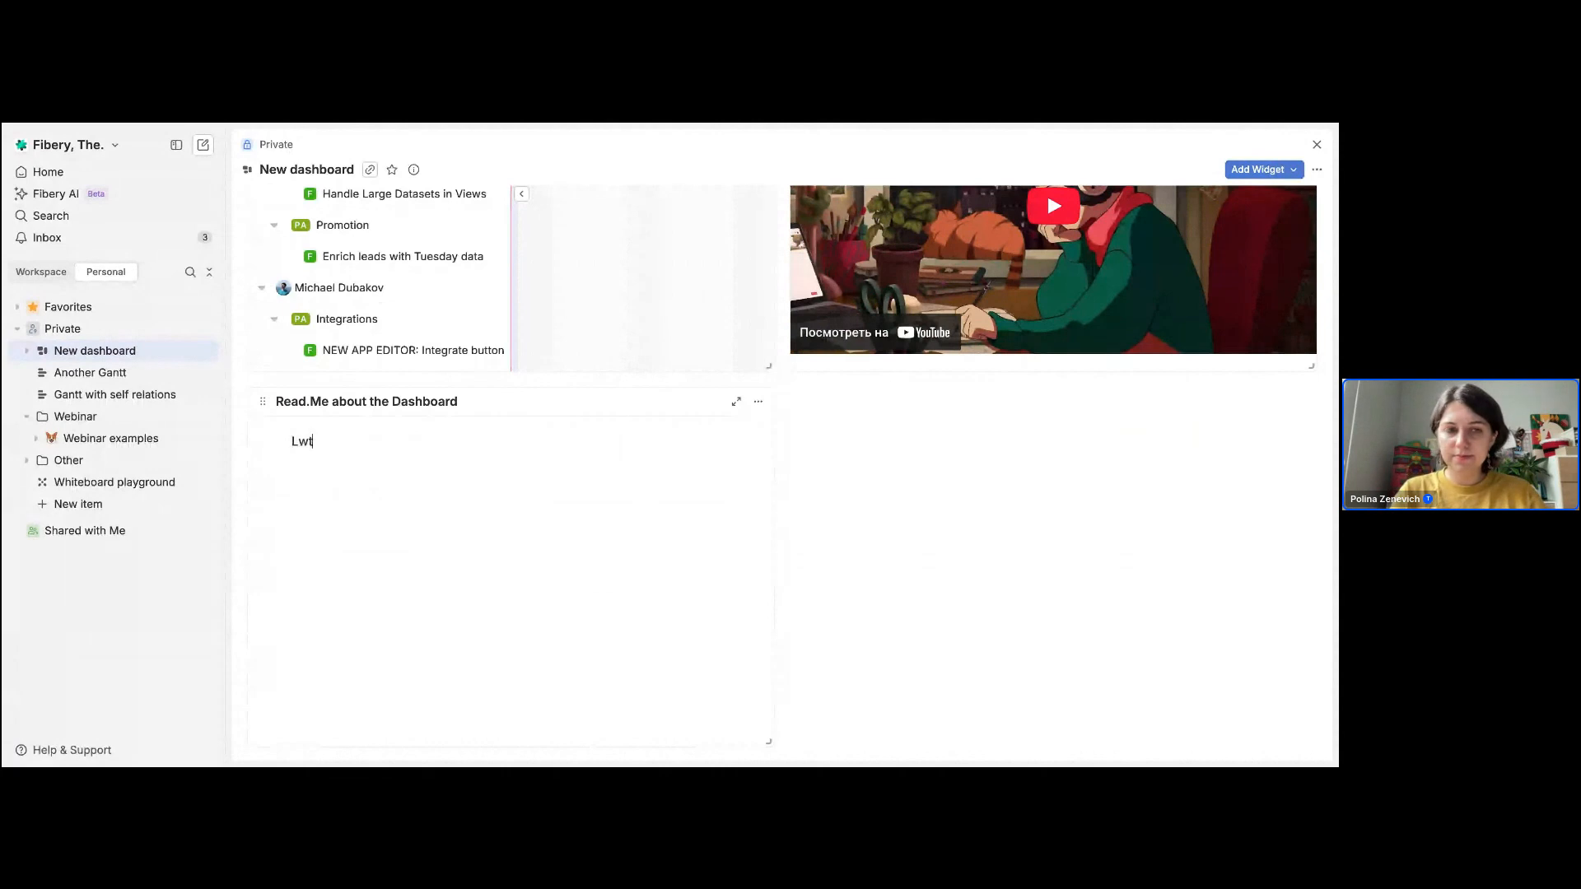
text(s type here smth)
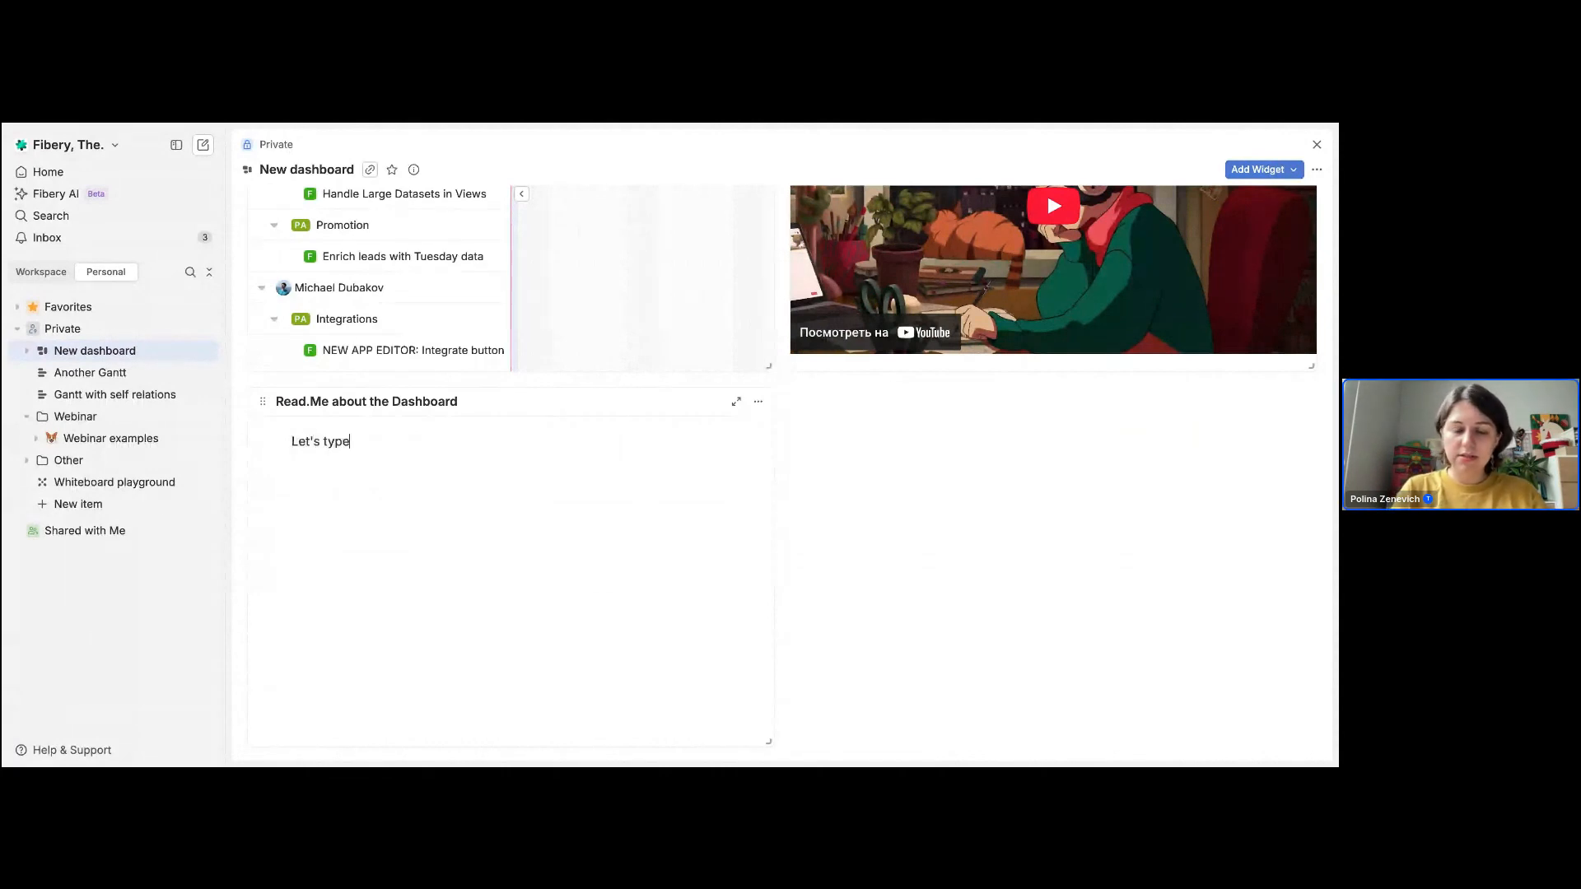
drag(262, 401, 530, 406)
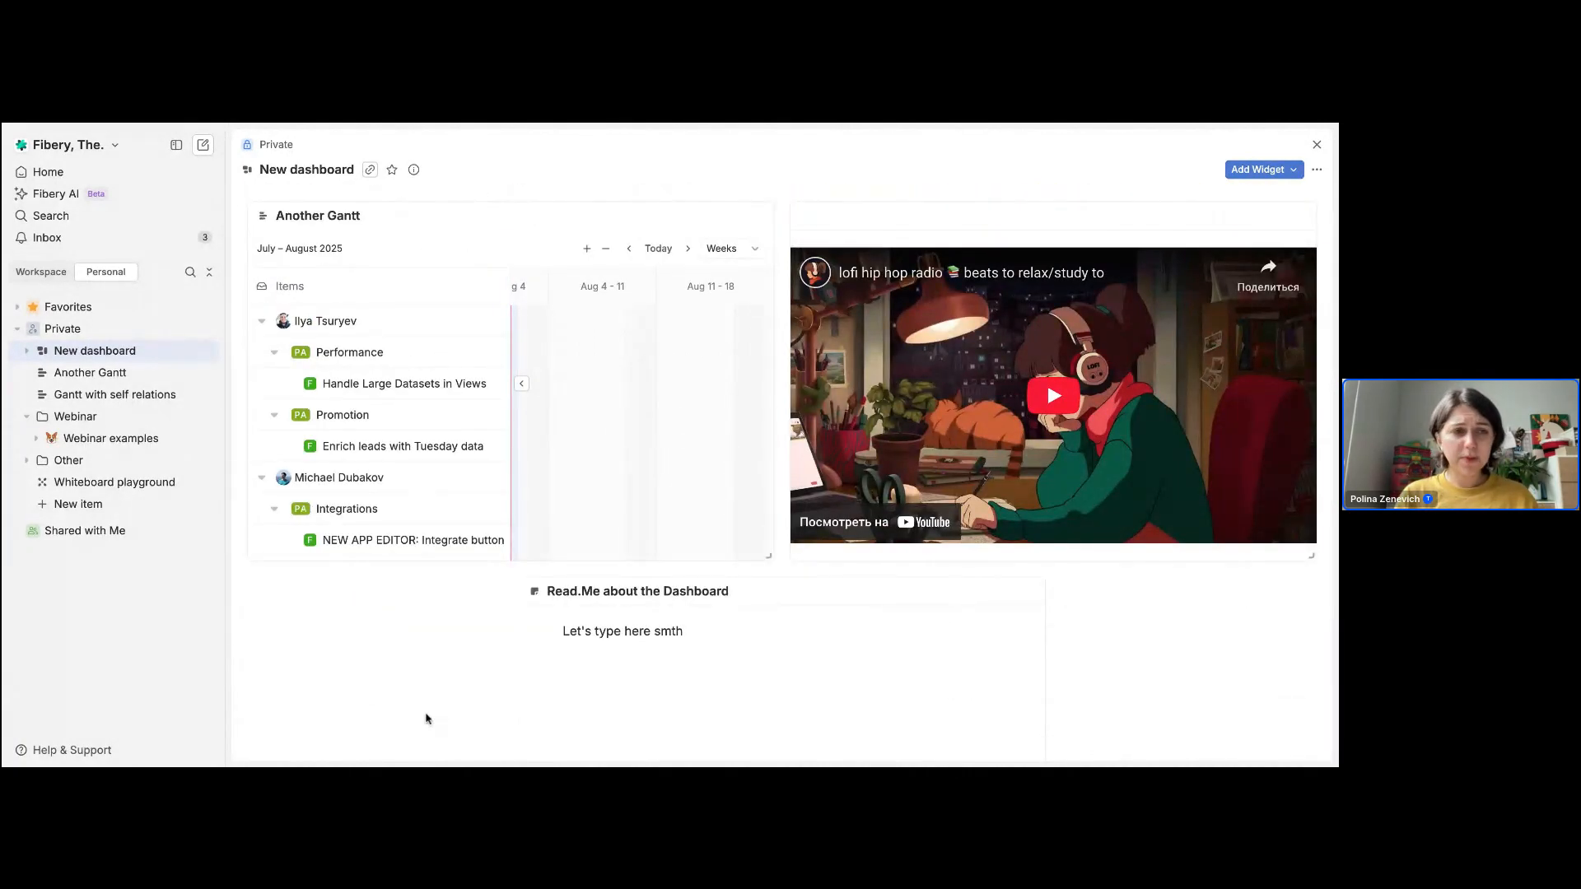
Step: Expand the New dashboard entry in the Private section to view the document nested under it
scroll(423, 716, down, 3)
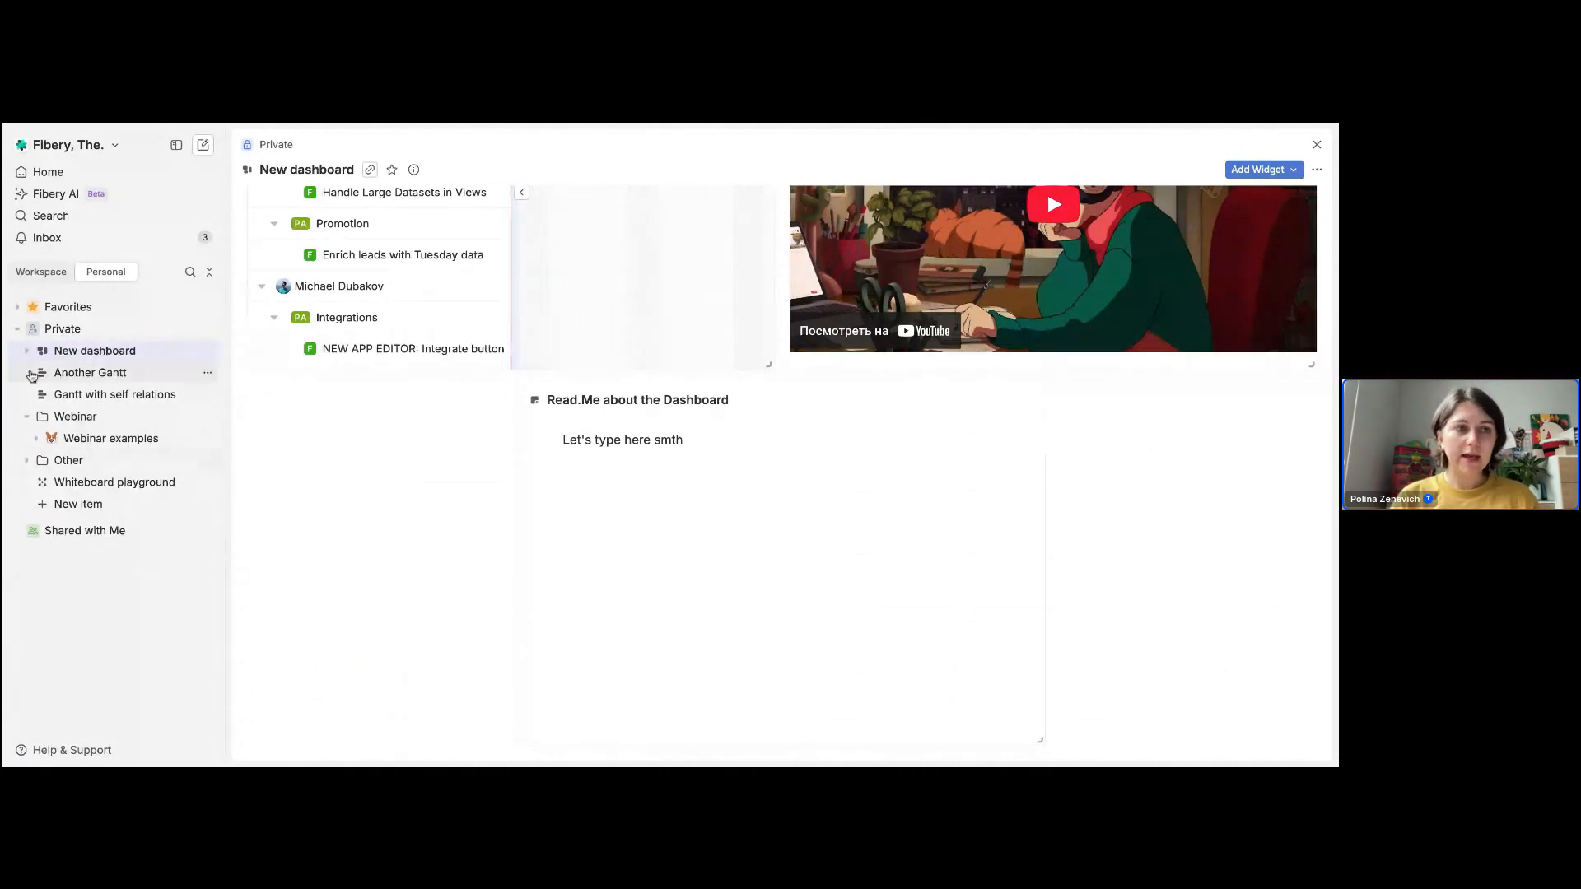
click(27, 352)
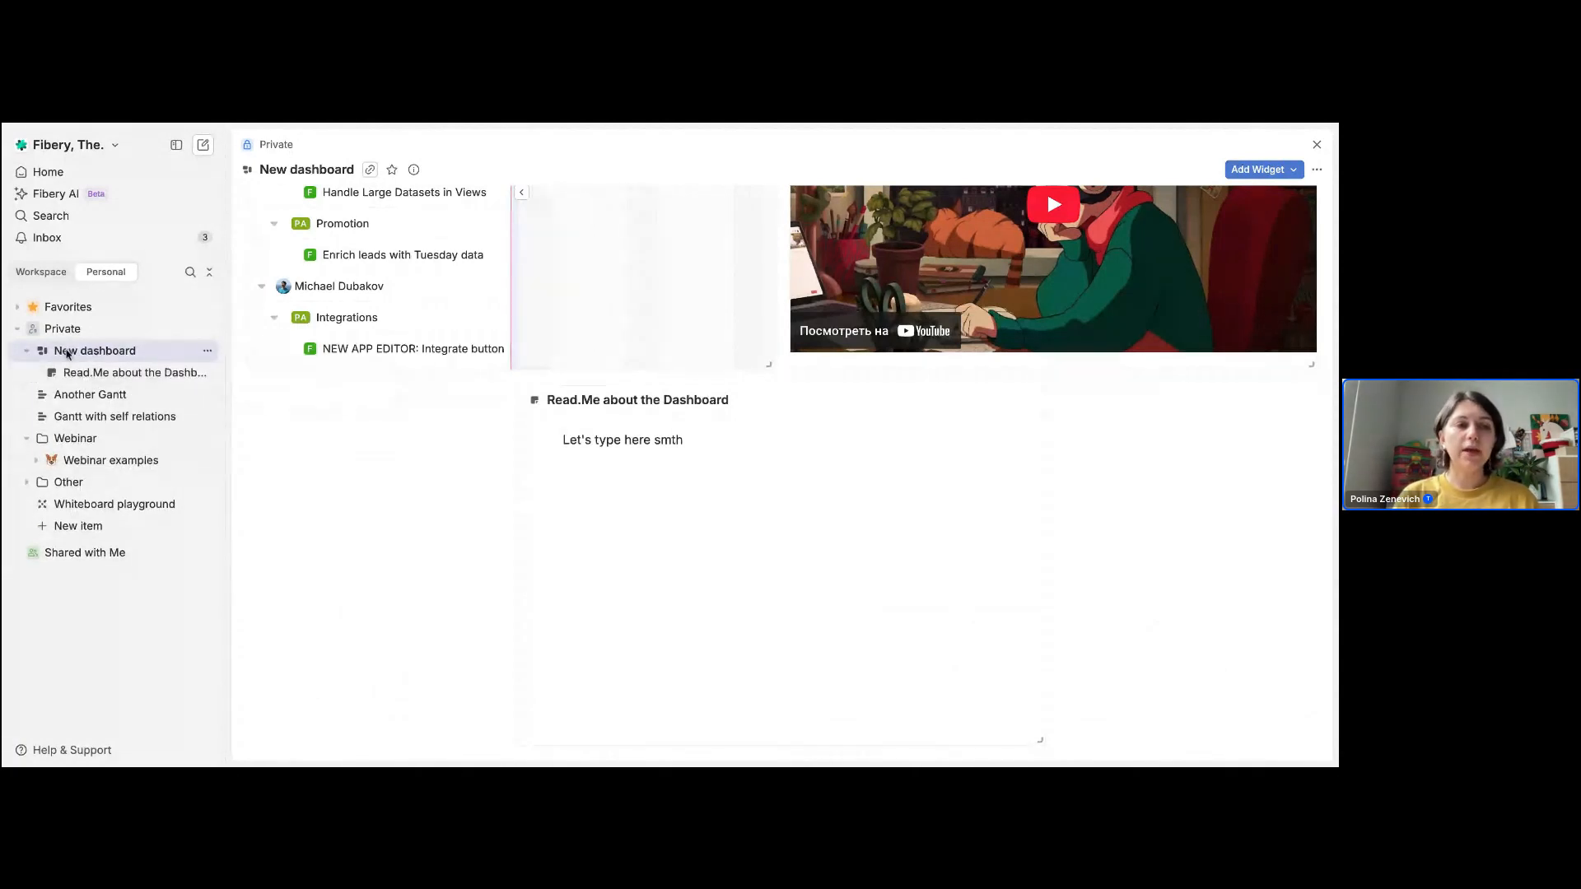
click(27, 352)
click(27, 354)
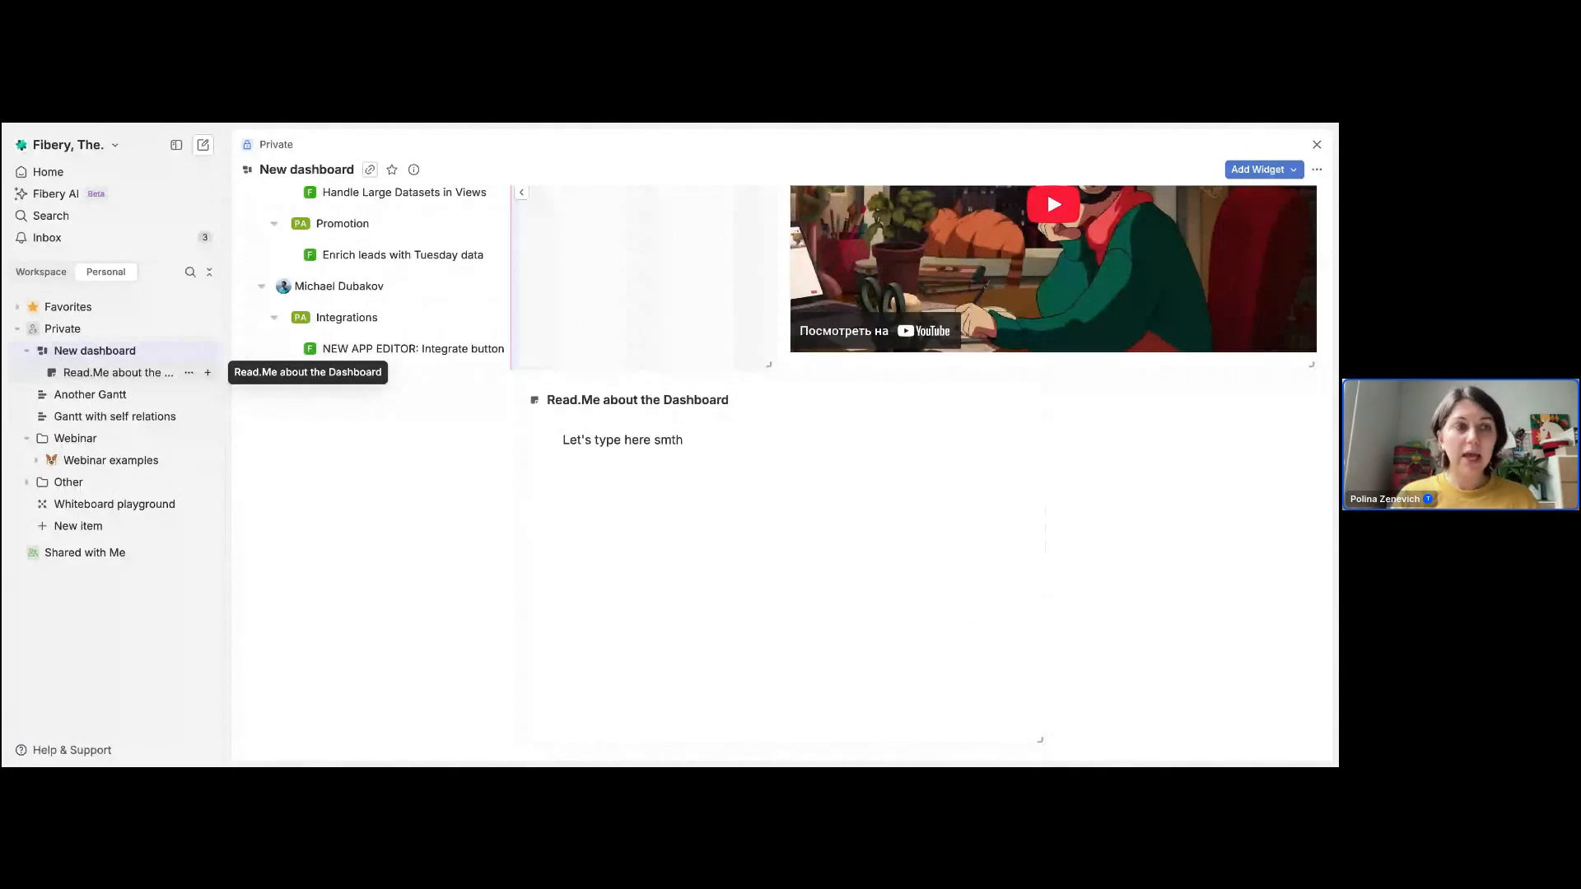
Step: Collapse the New dashboard entry in the Private section and view the dashboard's additional options
click(27, 351)
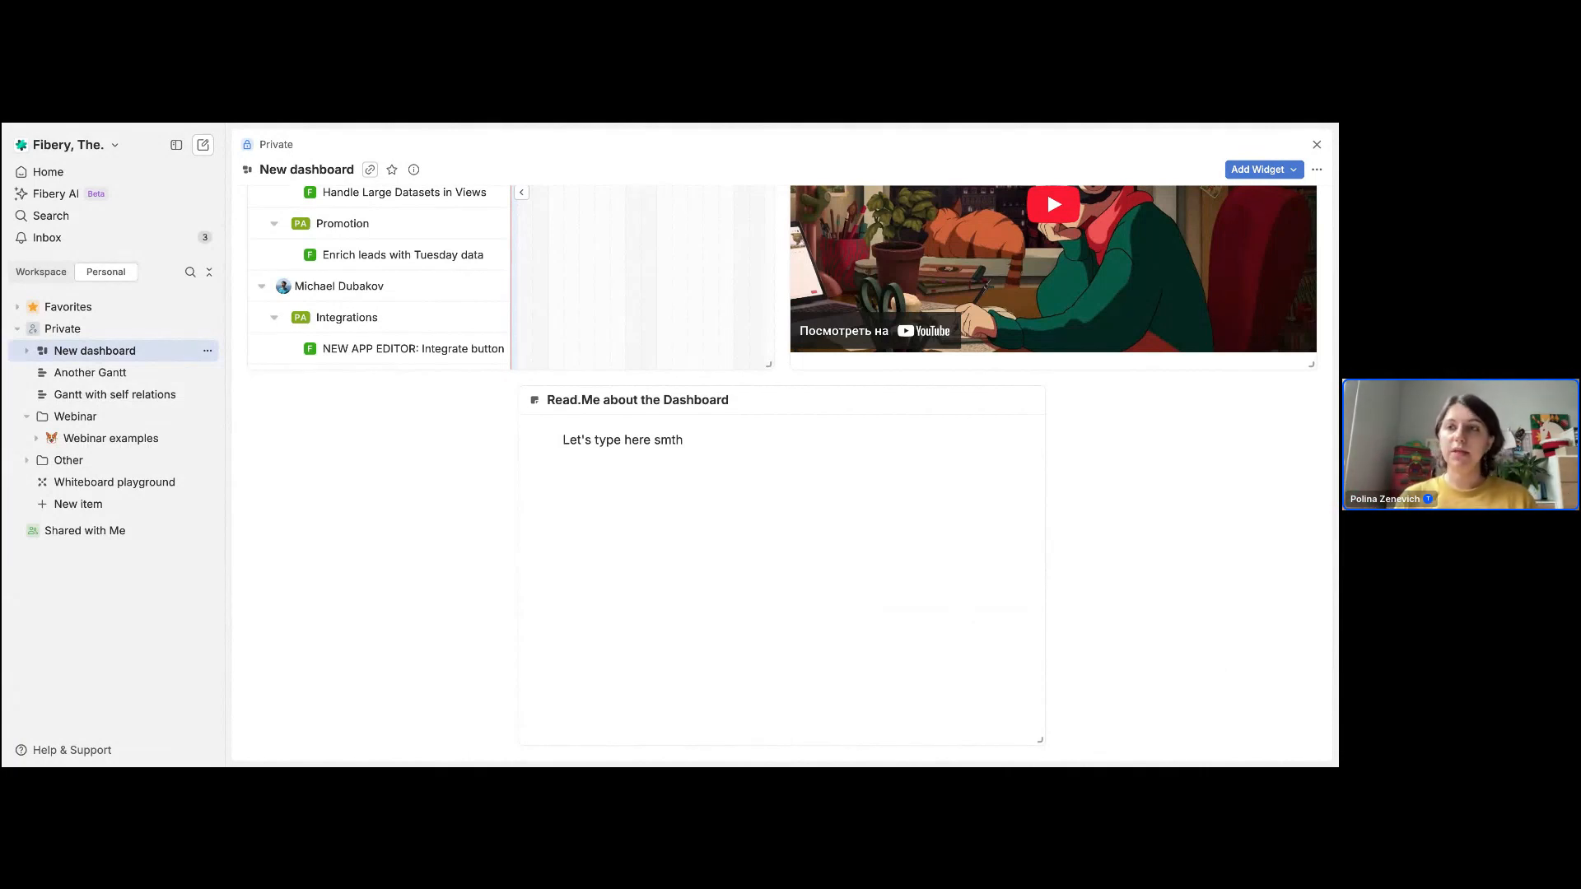
click(1317, 170)
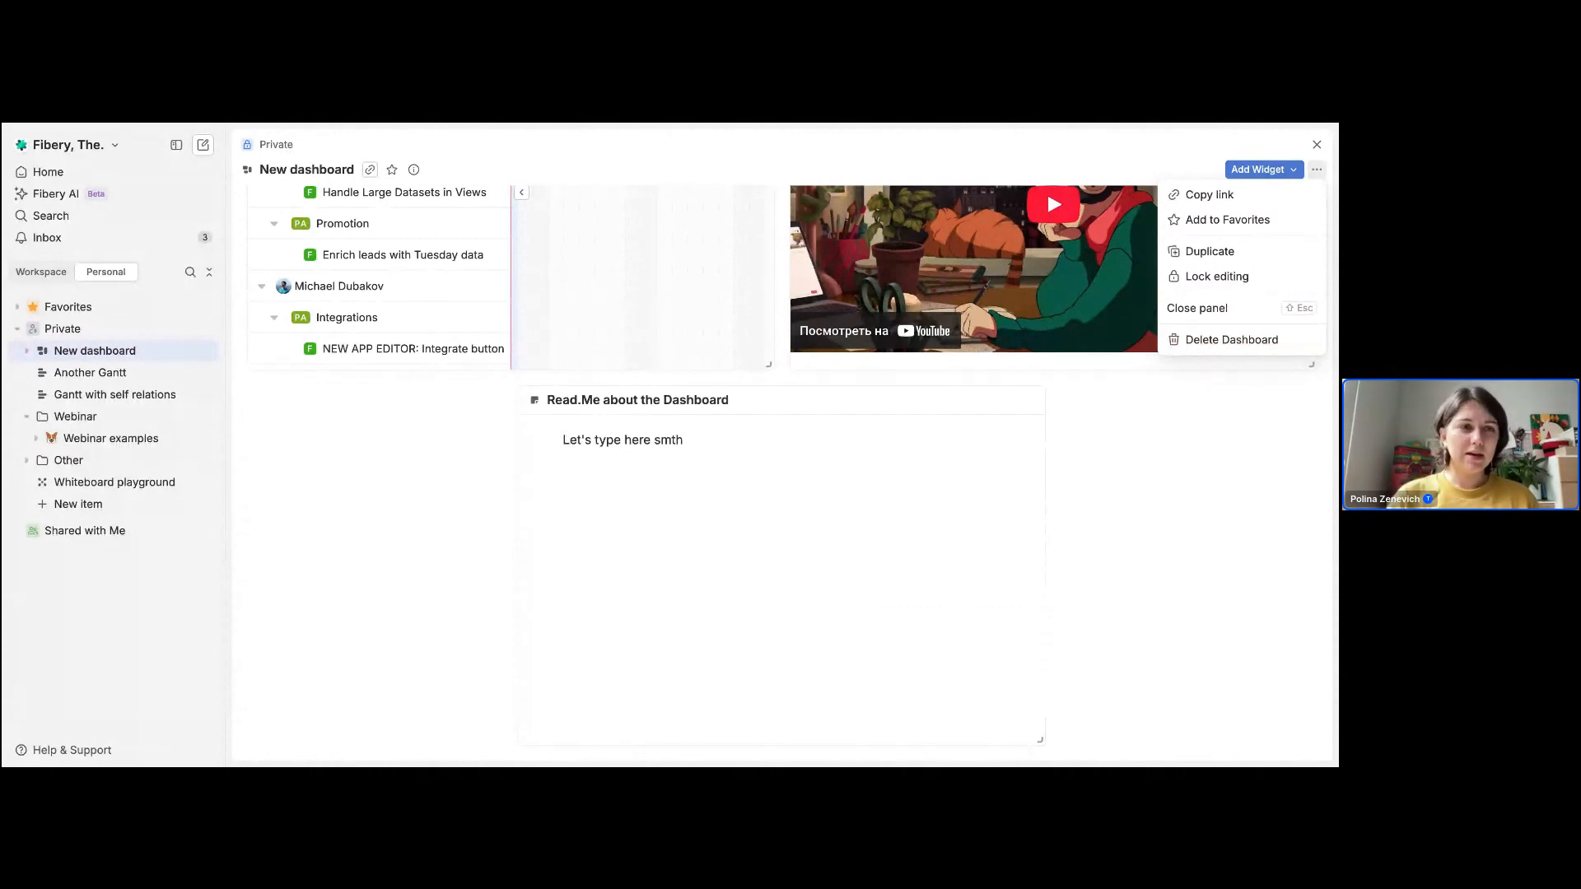
Step: Embed the Another Gantt view in a new document in the Private section and enlarge the embedded view beyond the text width
click(209, 330)
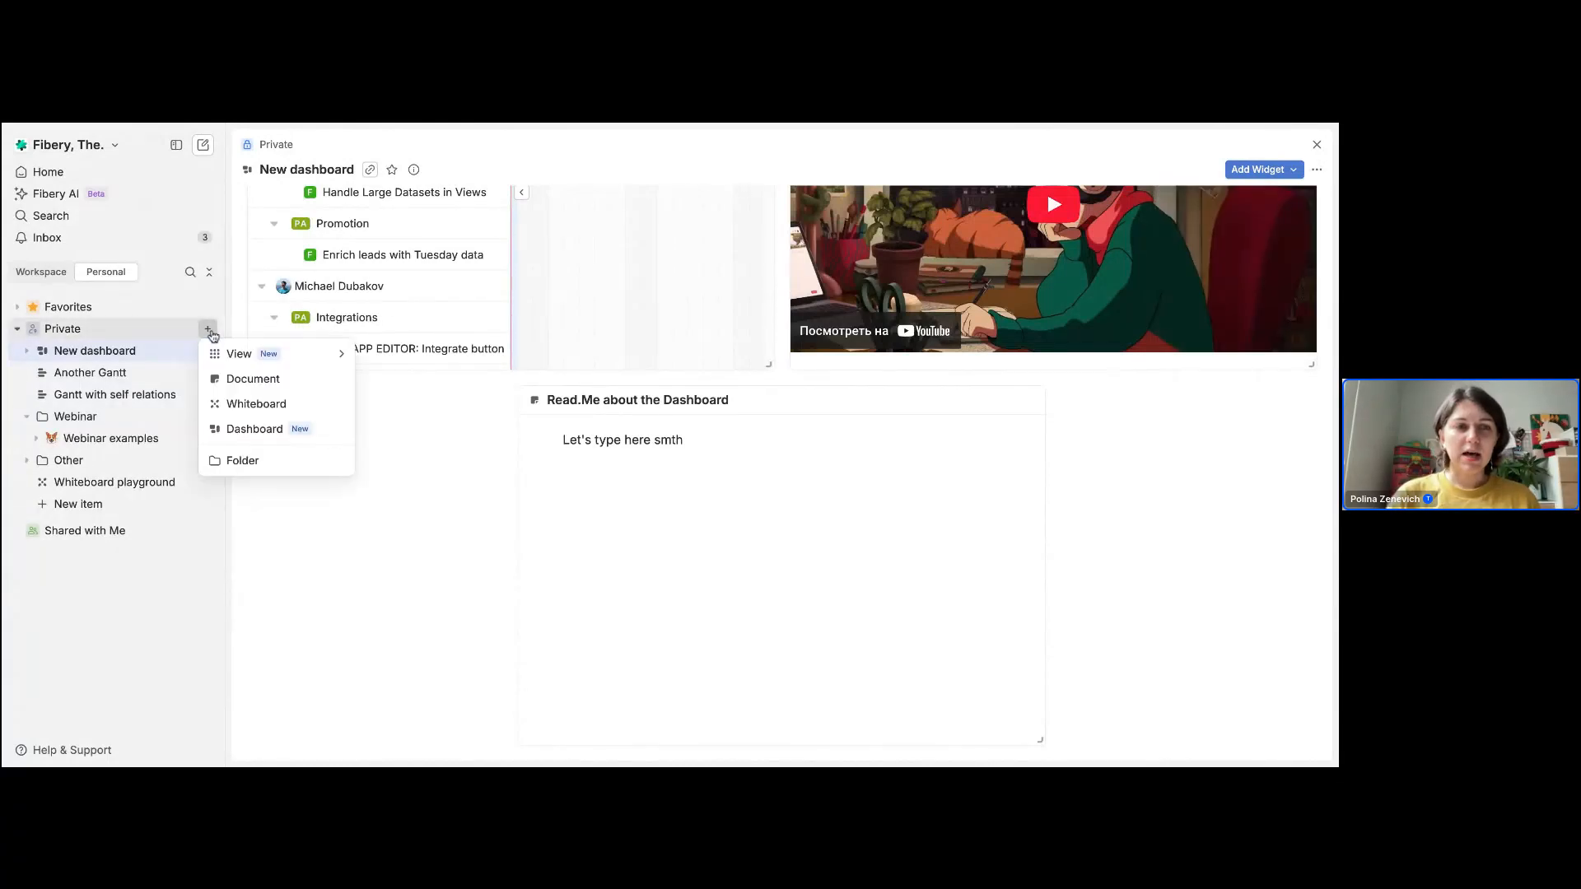
click(262, 379)
click(492, 285)
text(<<)
click(553, 396)
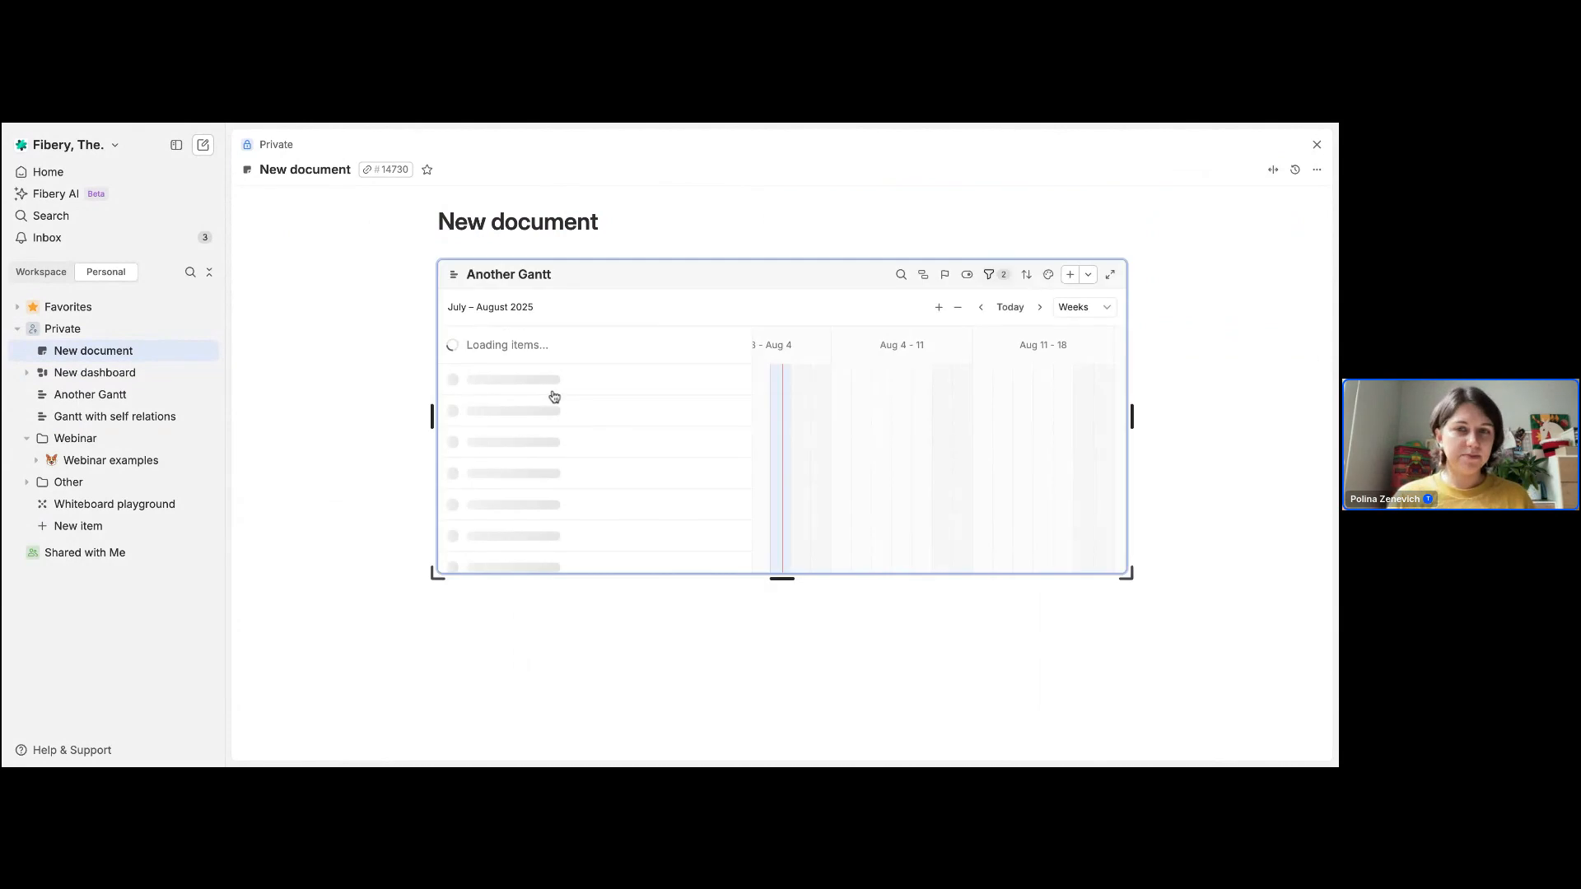
drag(435, 573, 309, 675)
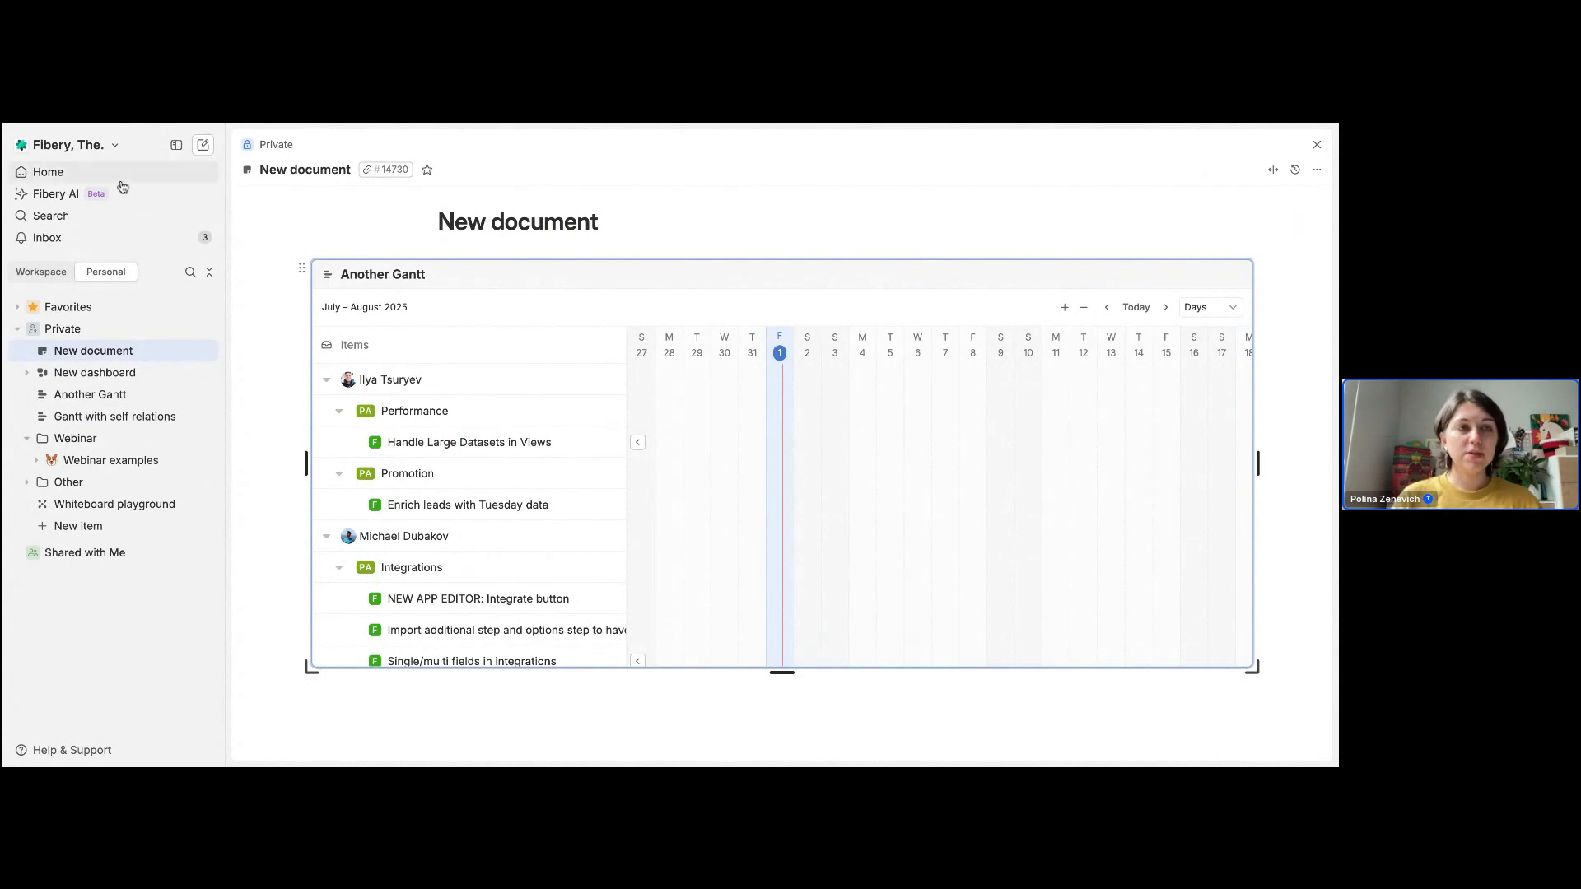
Step: View the widget types available for the Home page and return to the "Monthly updates: July" presentation
click(121, 177)
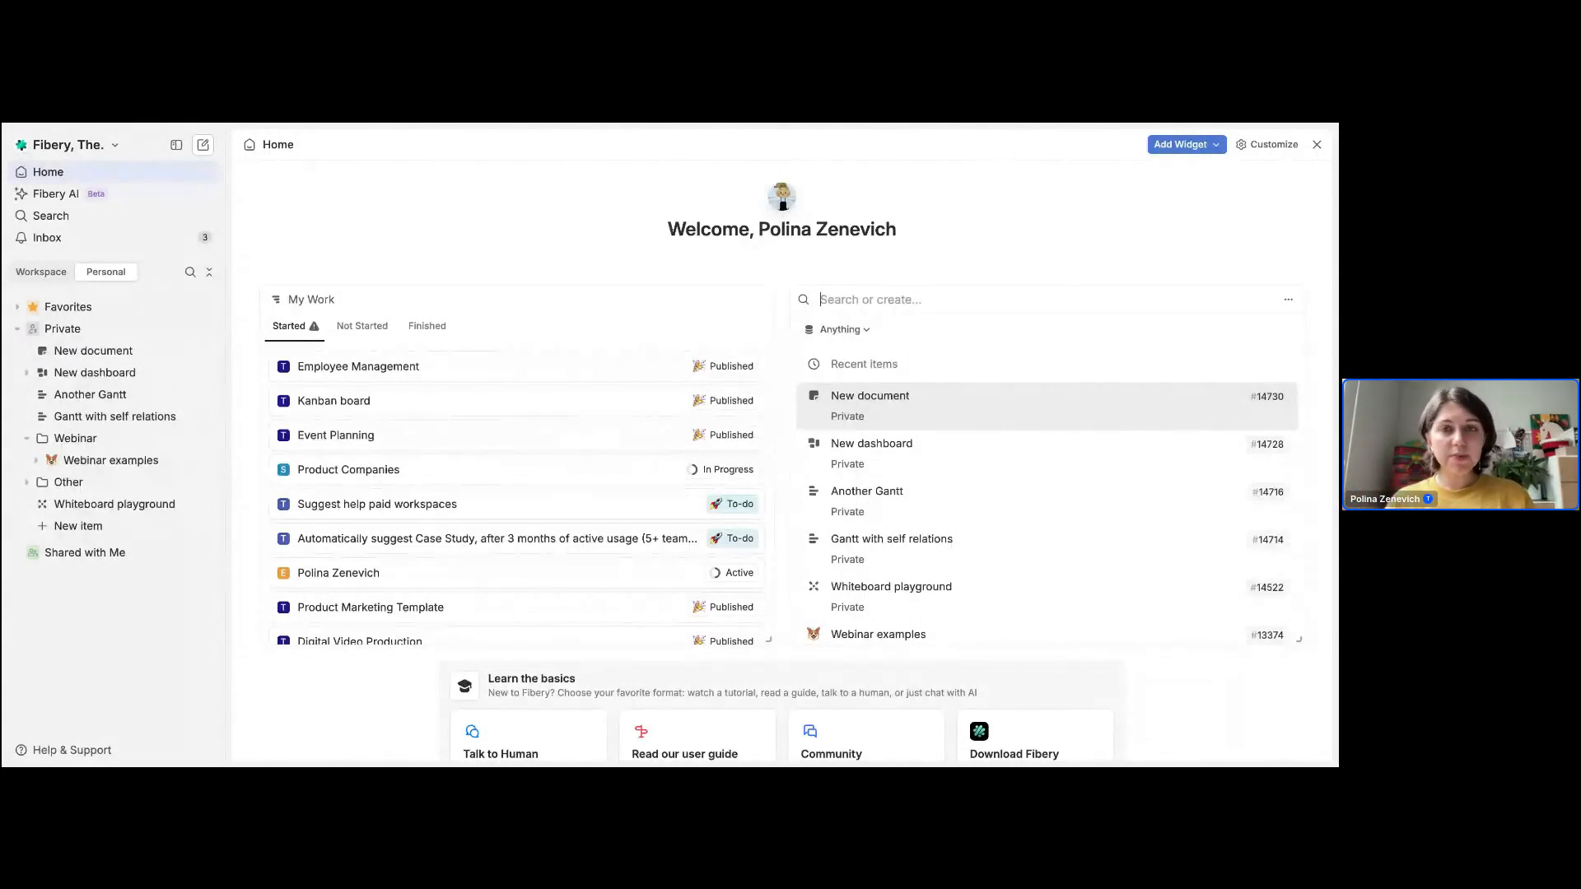
click(1218, 146)
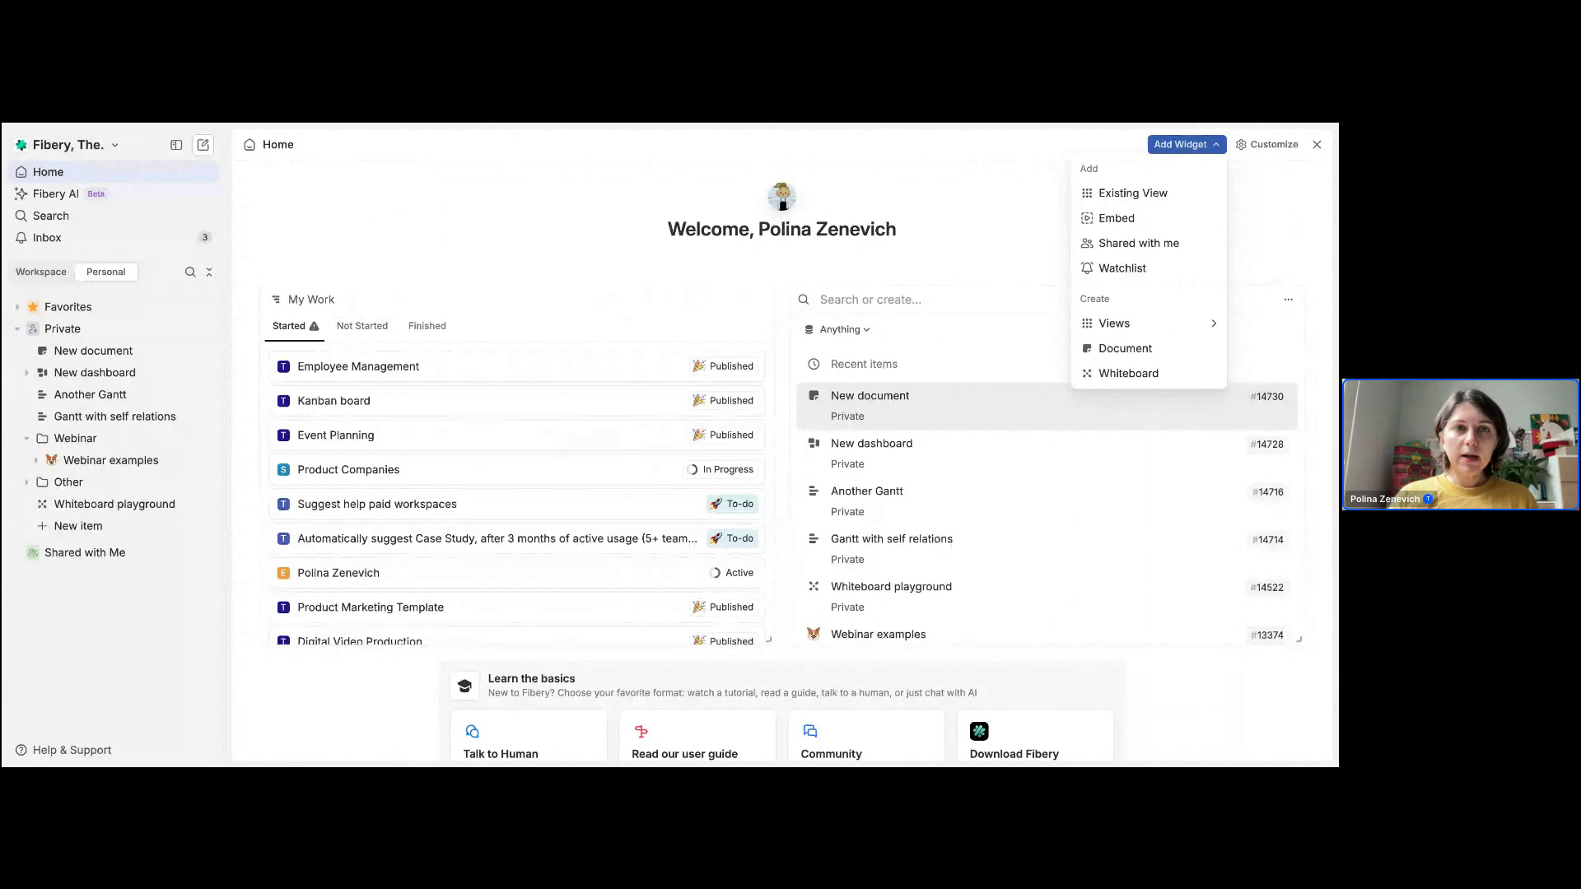
key(ctrl+Tab)
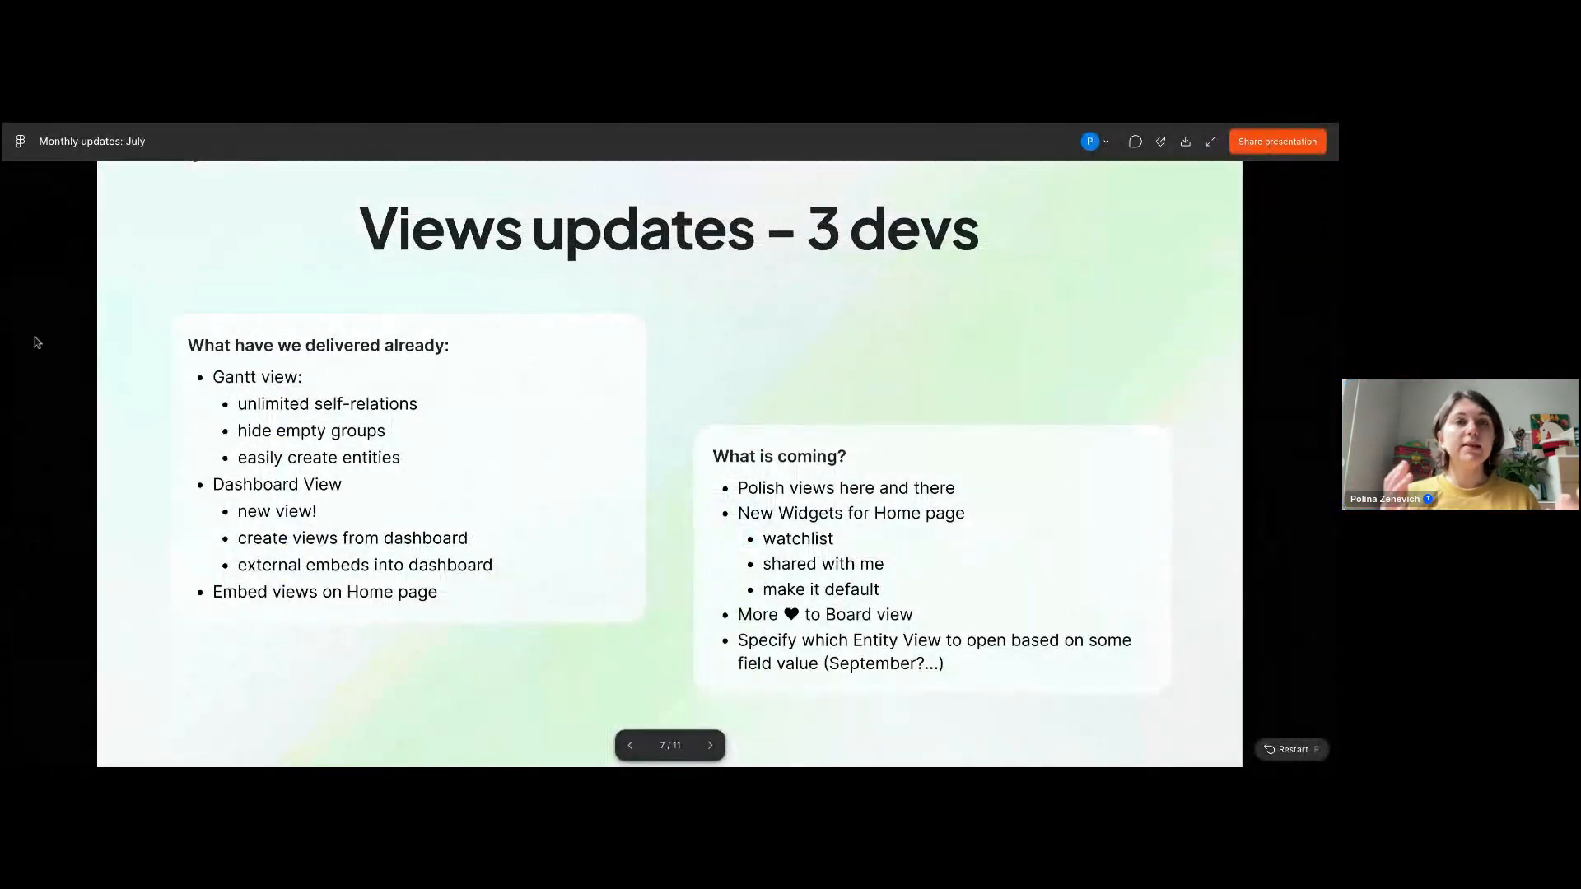
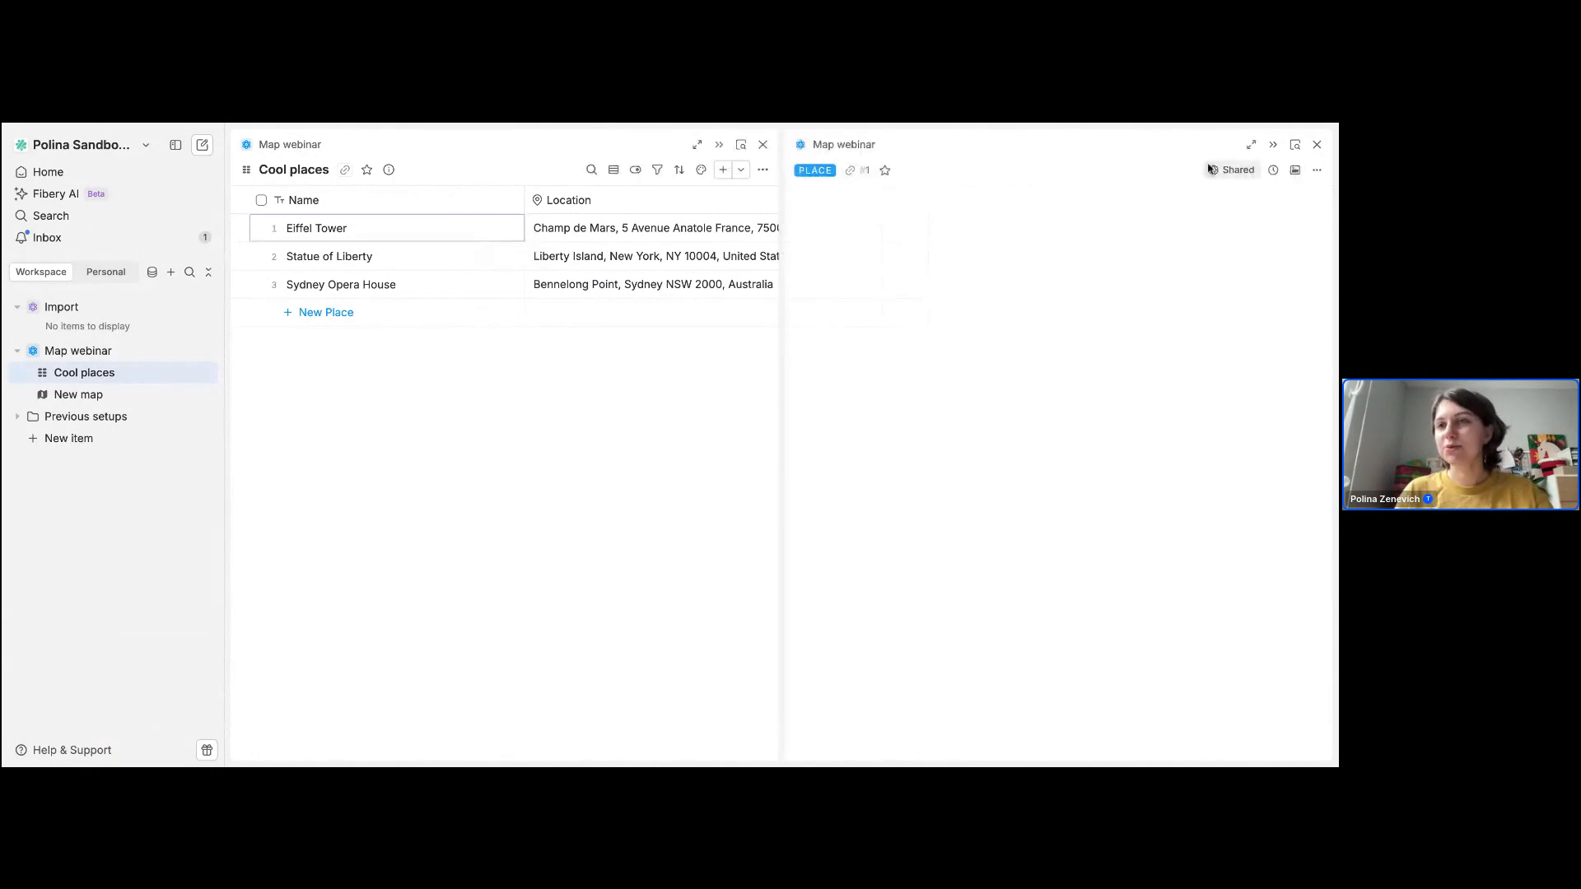
Step: Expand the Eiffel Tower place to full width and examine its Date field's display options in the fields and layout settings
click(1246, 147)
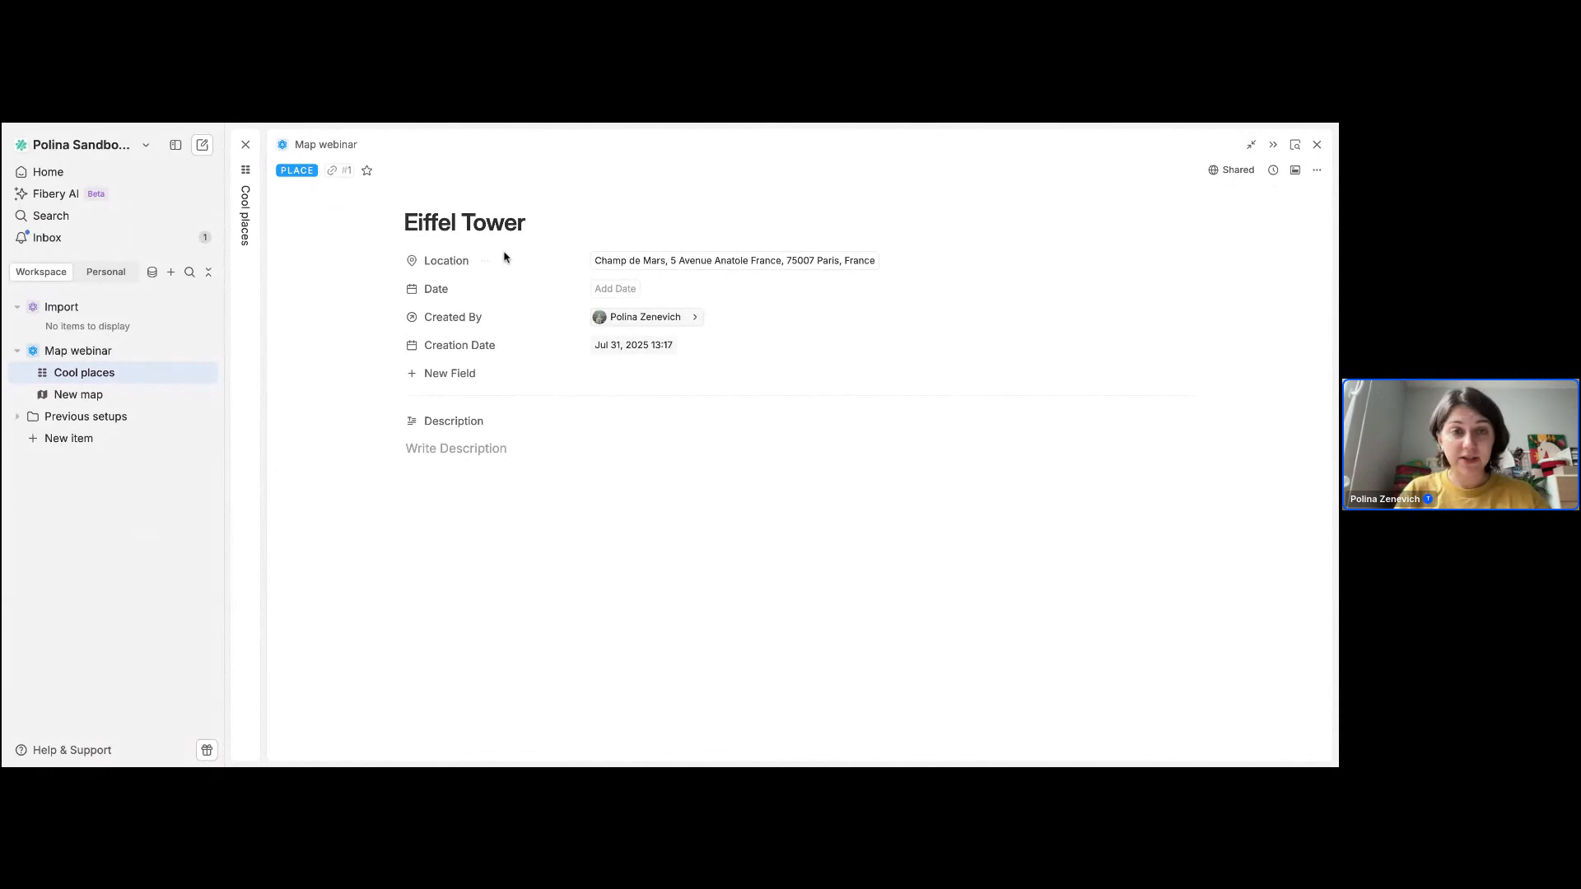
click(1295, 172)
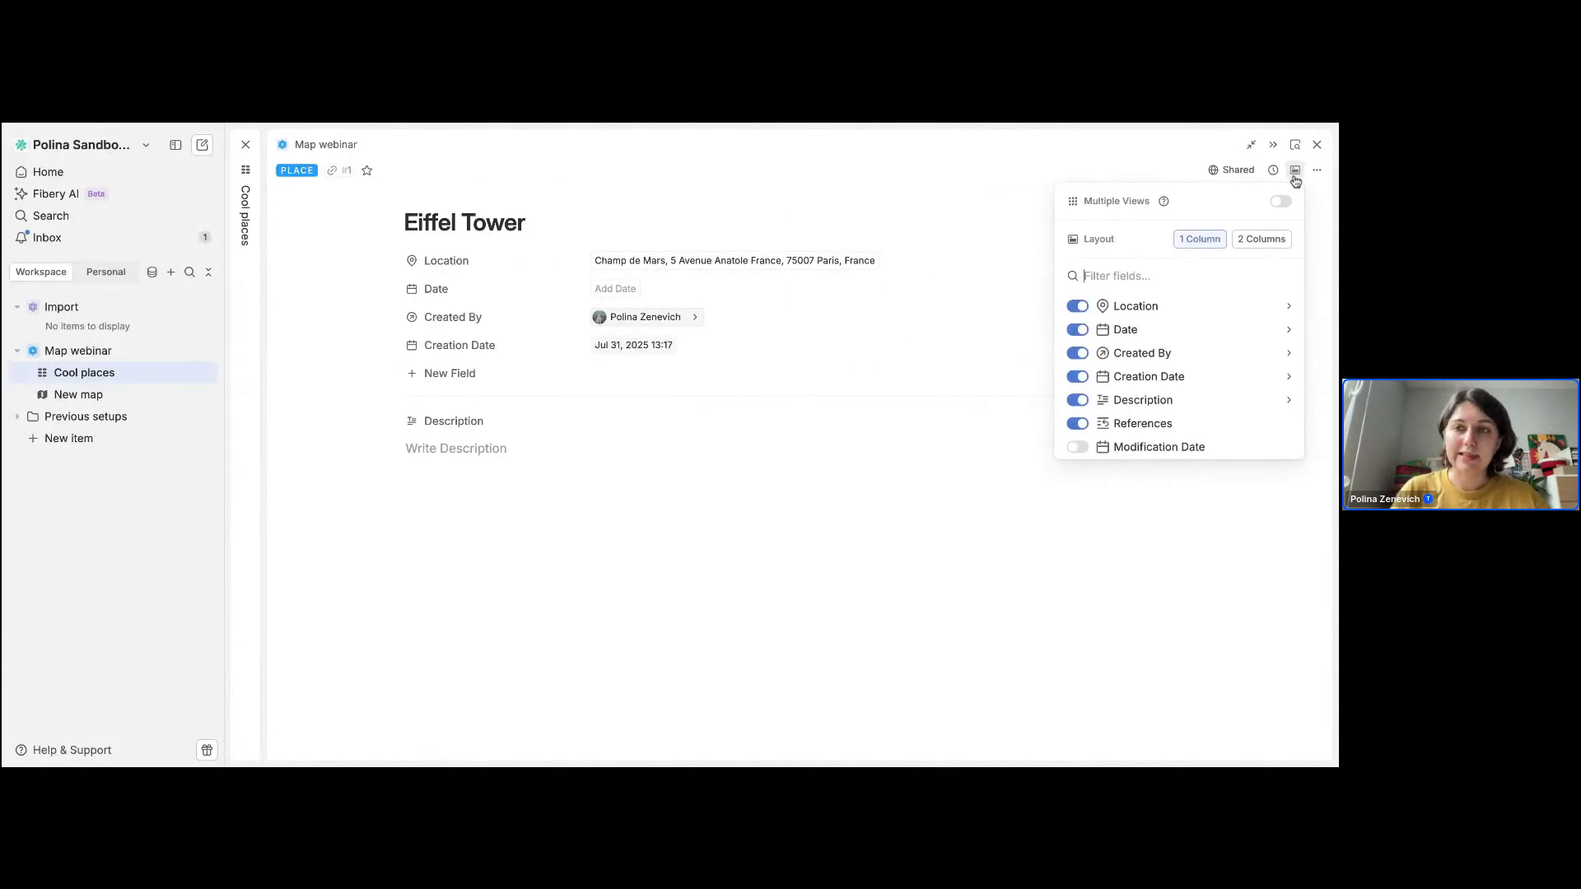
click(1290, 331)
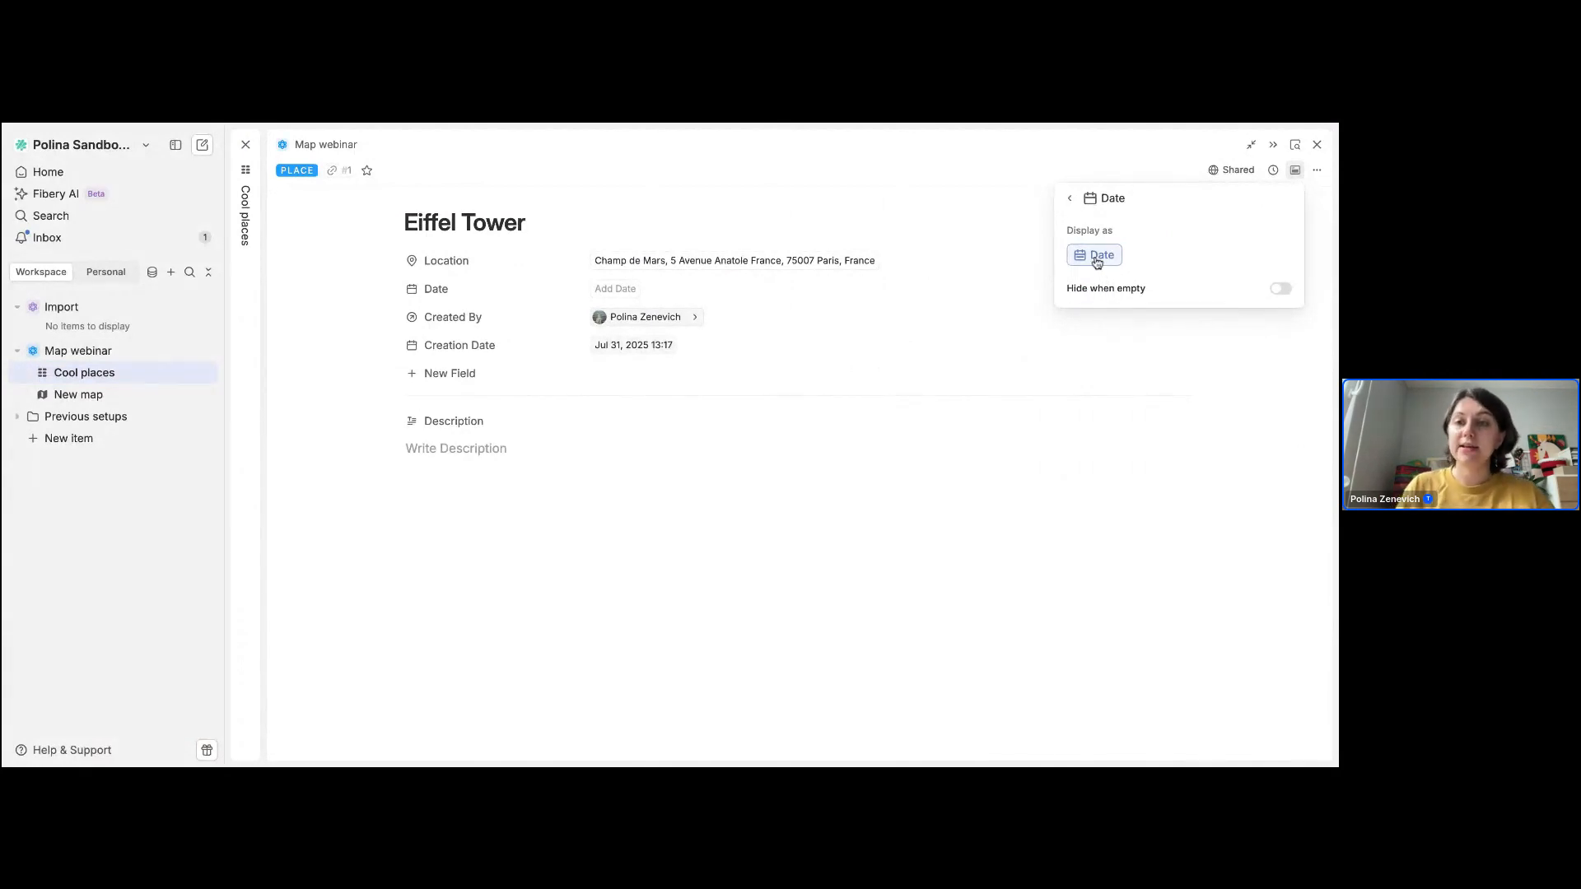
click(1072, 199)
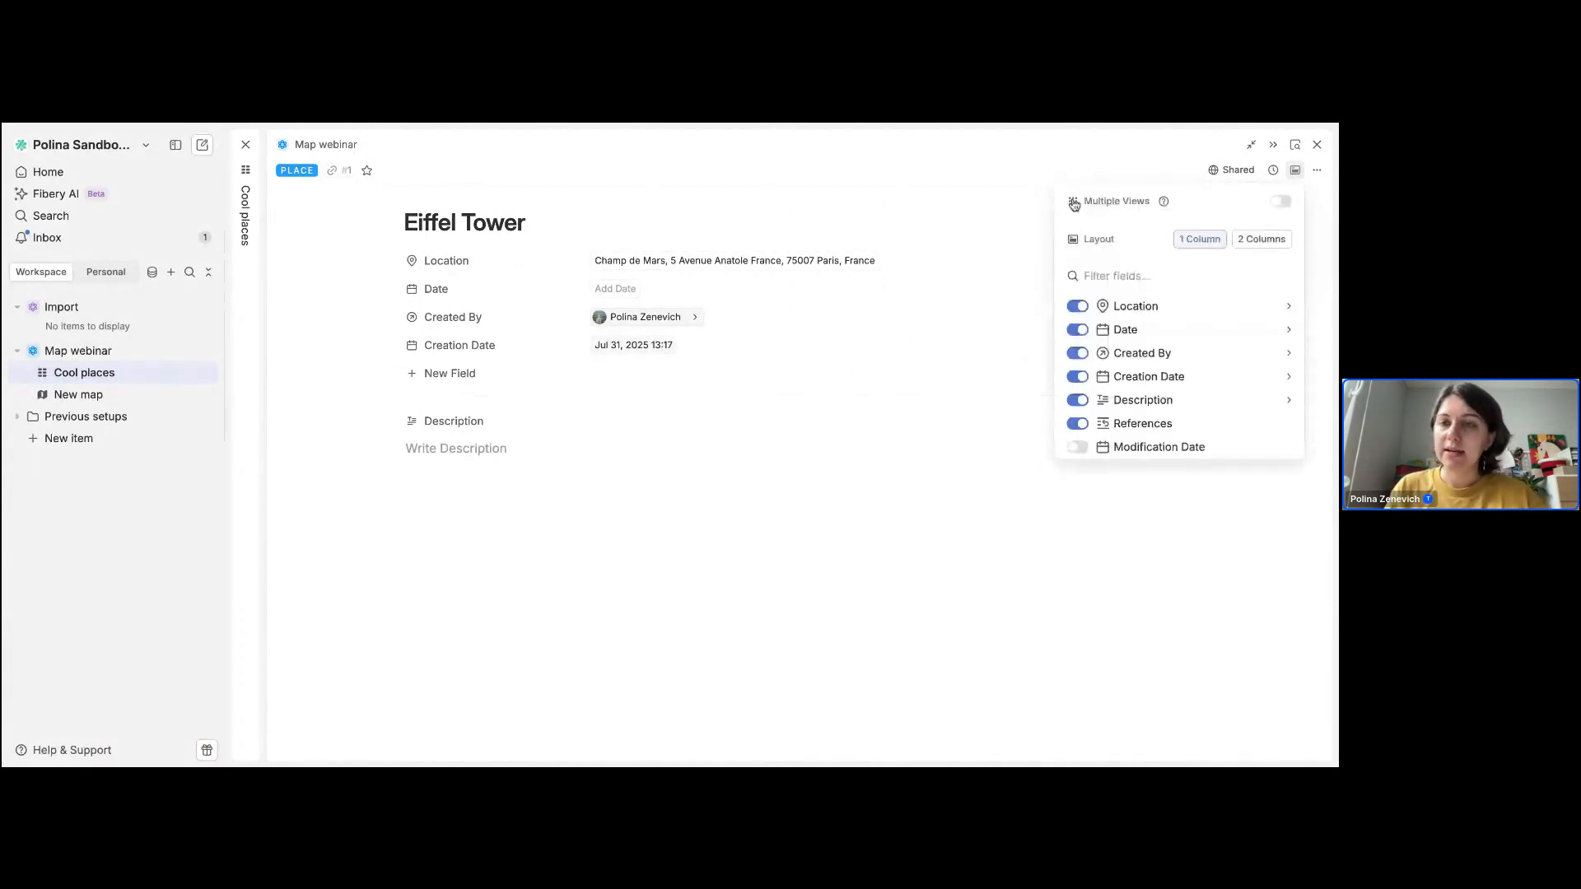
Step: Display the Eiffel Tower's Location field as a map preview, trying the Grayscale map type before choosing Satellite
click(1277, 305)
click(1102, 262)
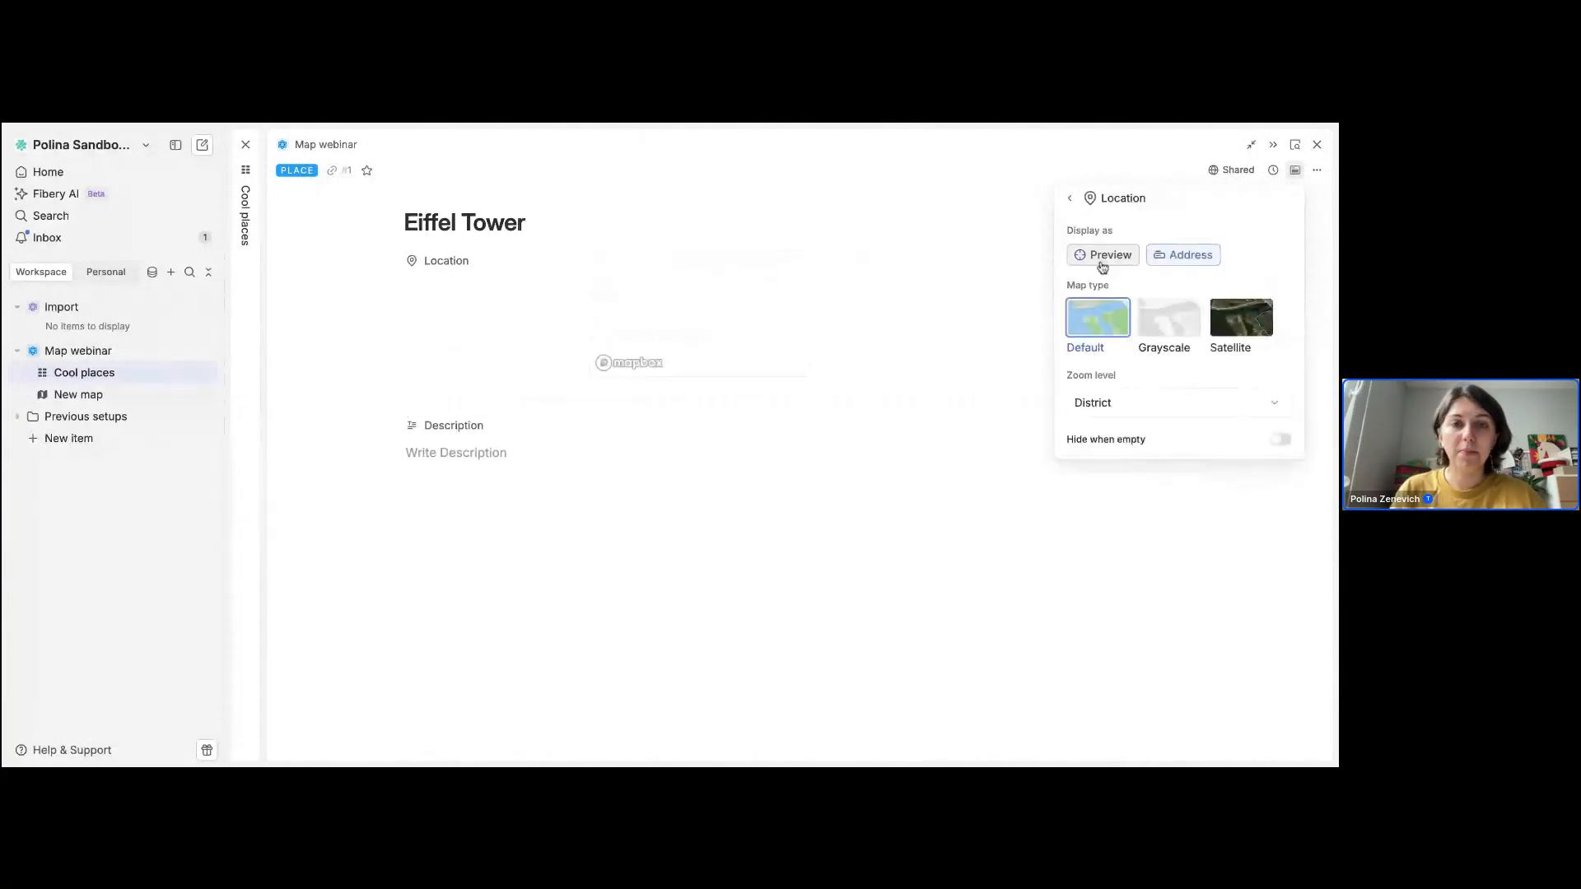
click(1161, 321)
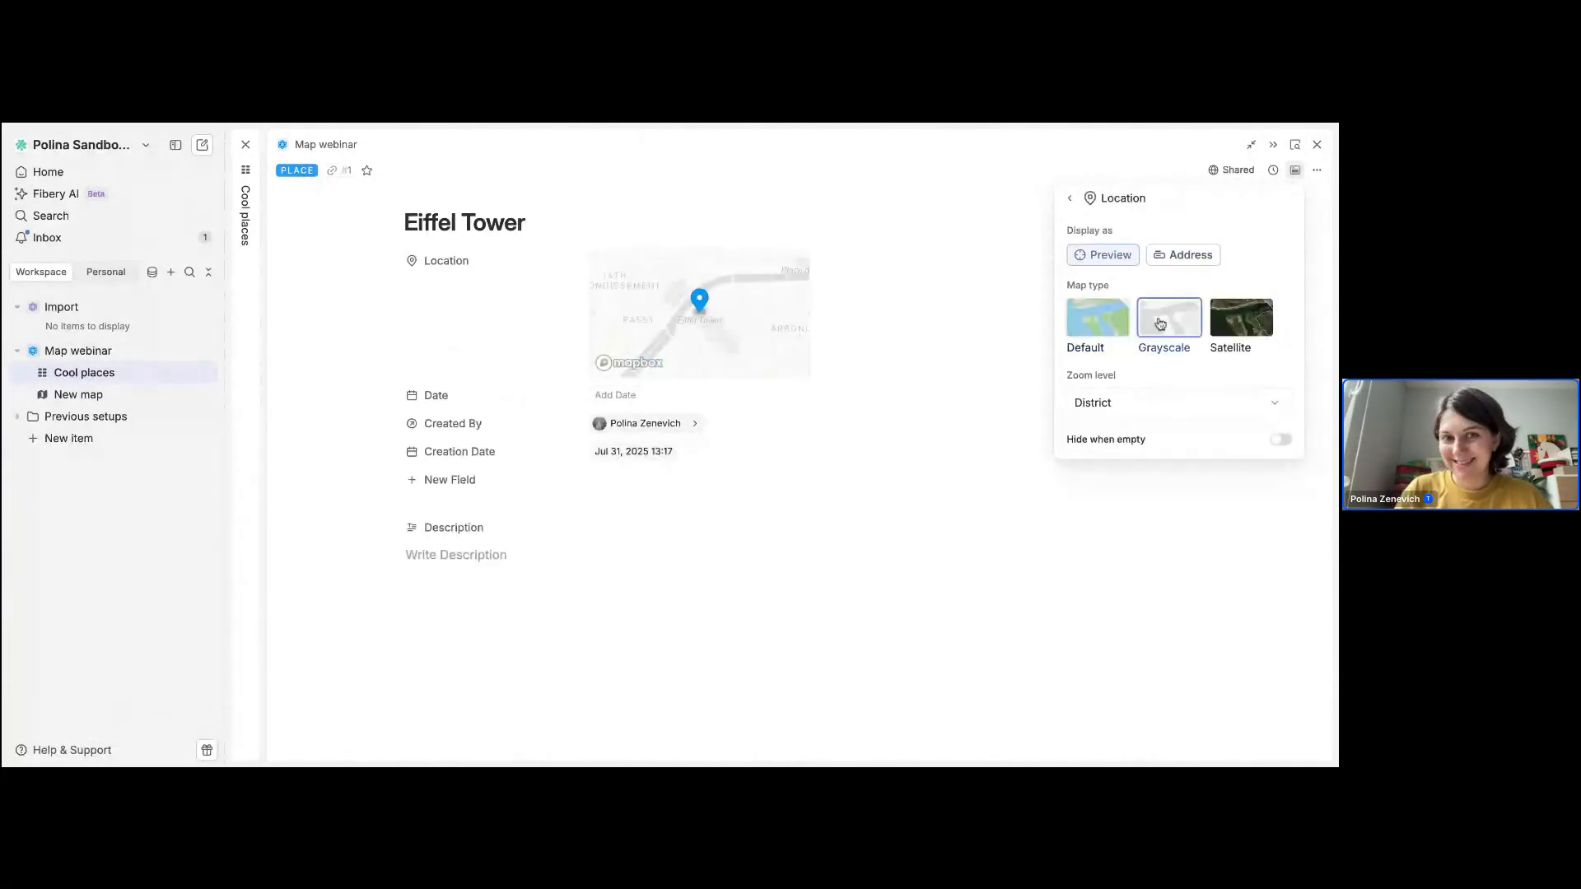
click(1224, 312)
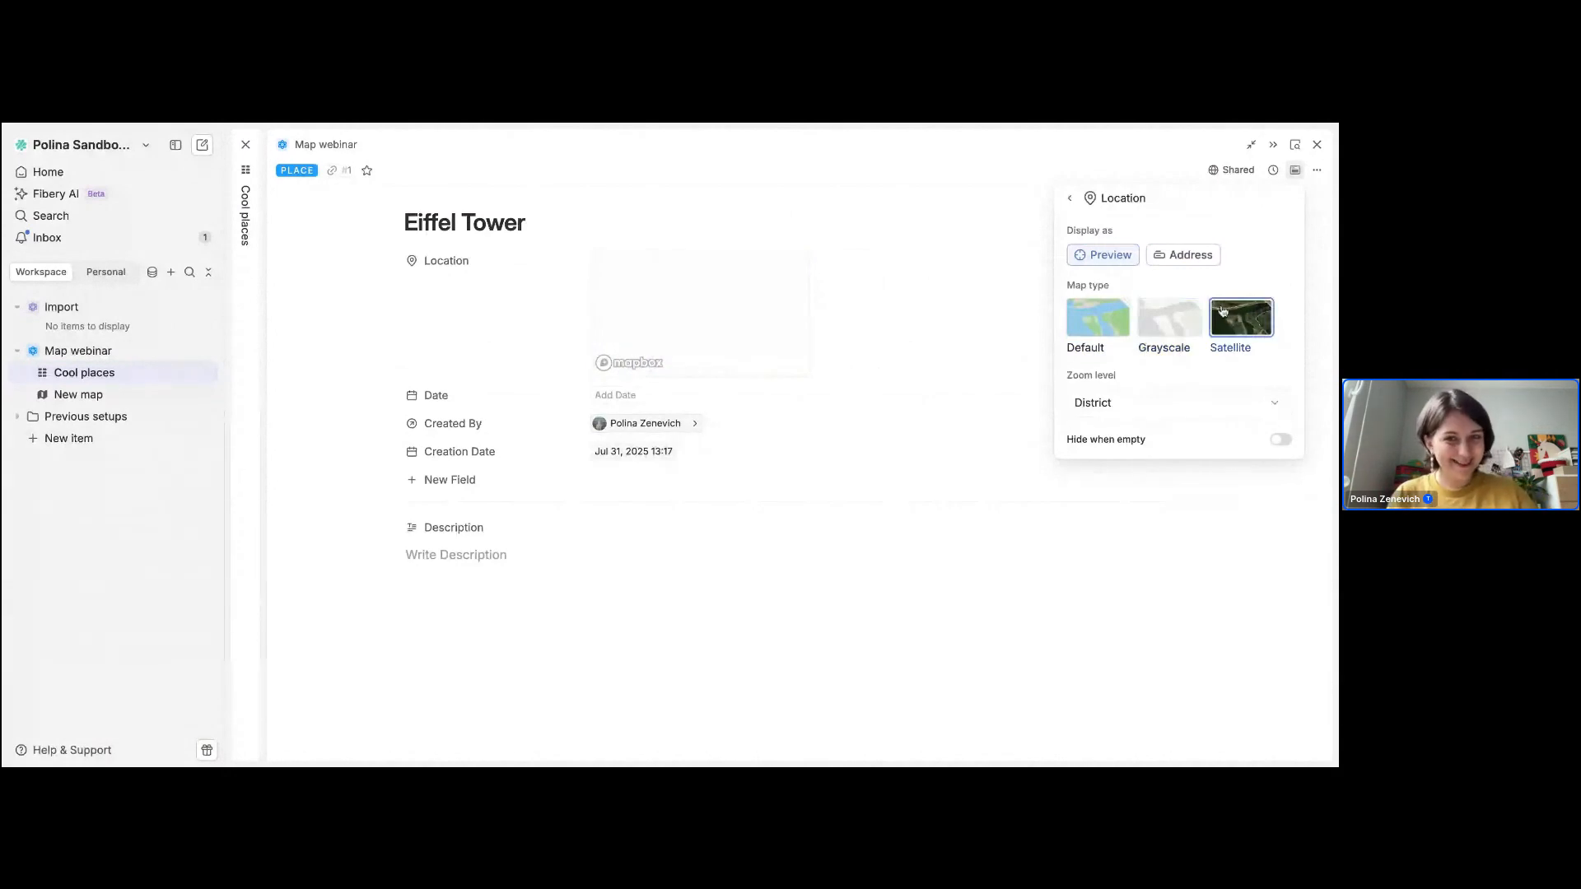
click(915, 295)
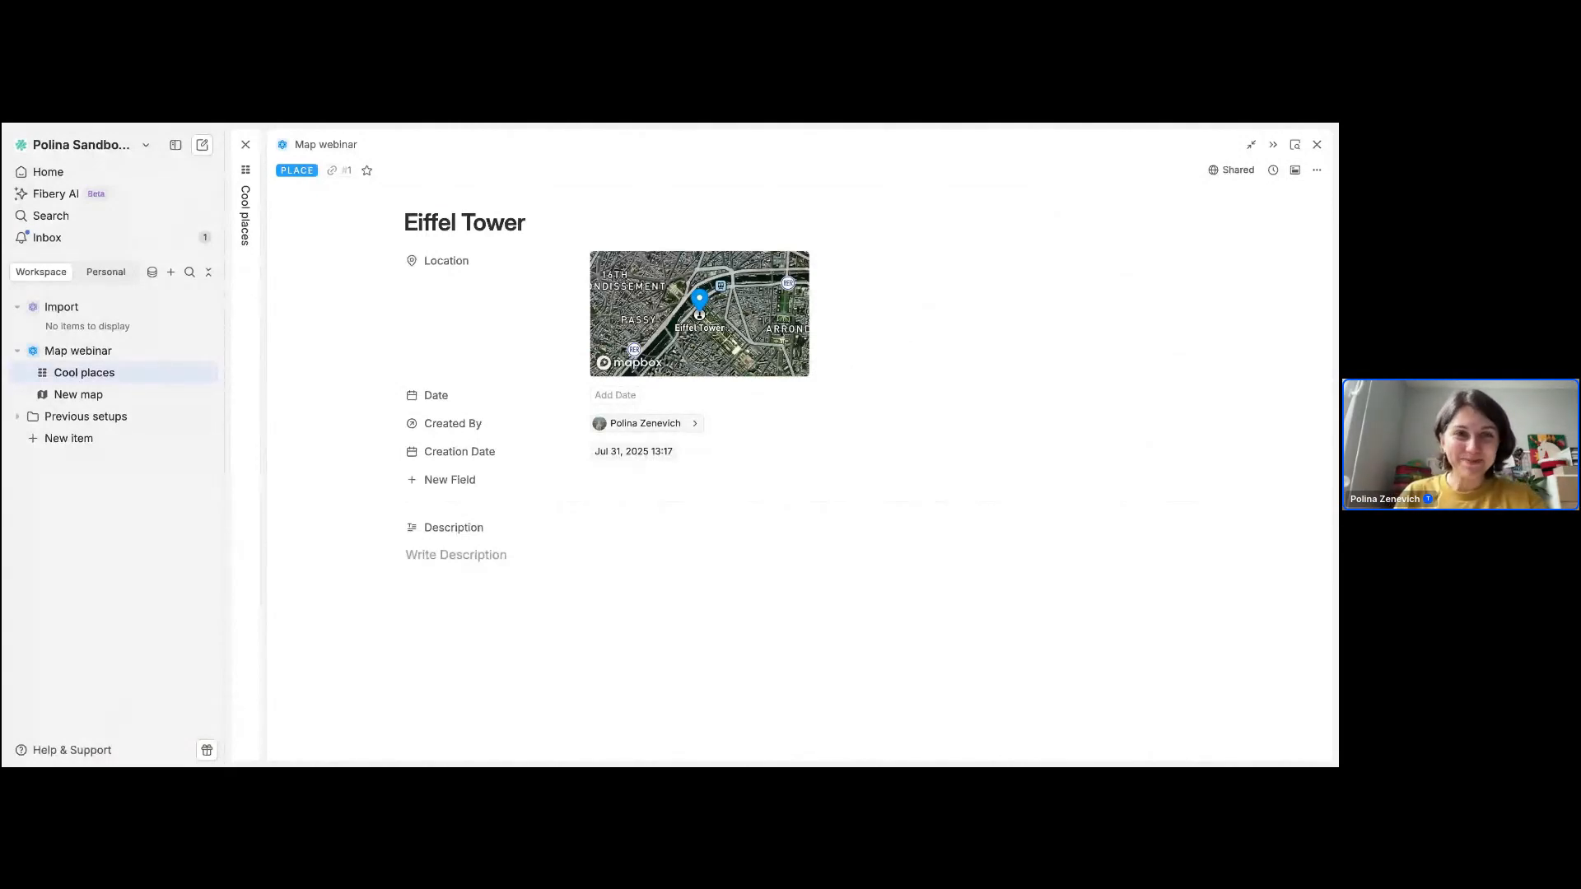
Step: Switch from the Other updates slide to the Credits and referral program guide and read how the referral program works
key(ctrl+Tab)
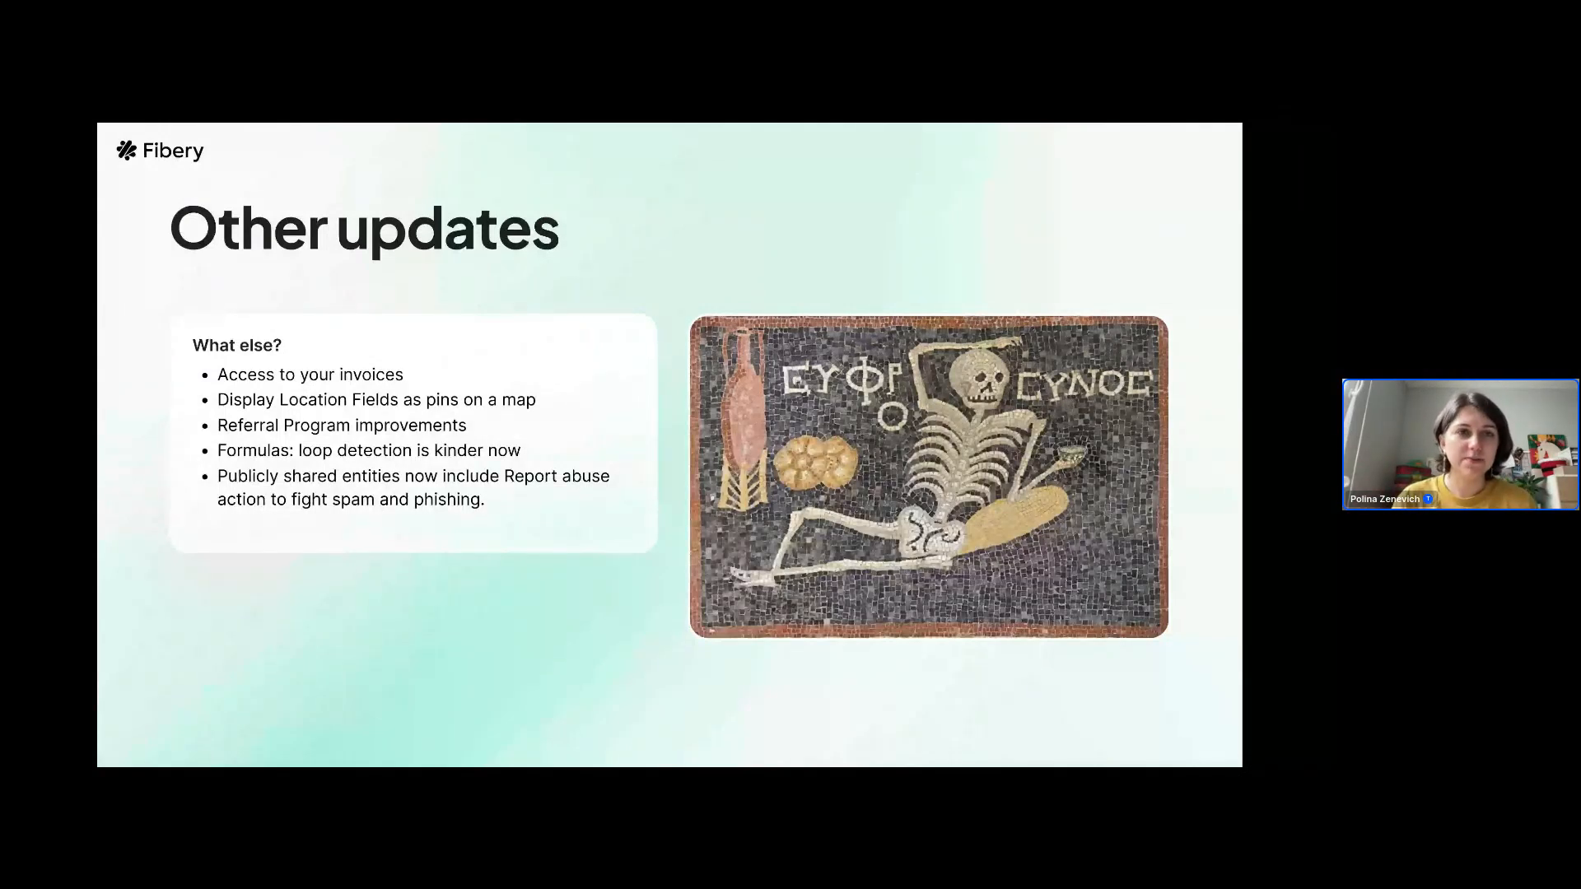
key(ctrl+Tab)
scroll(376, 380, down, 1)
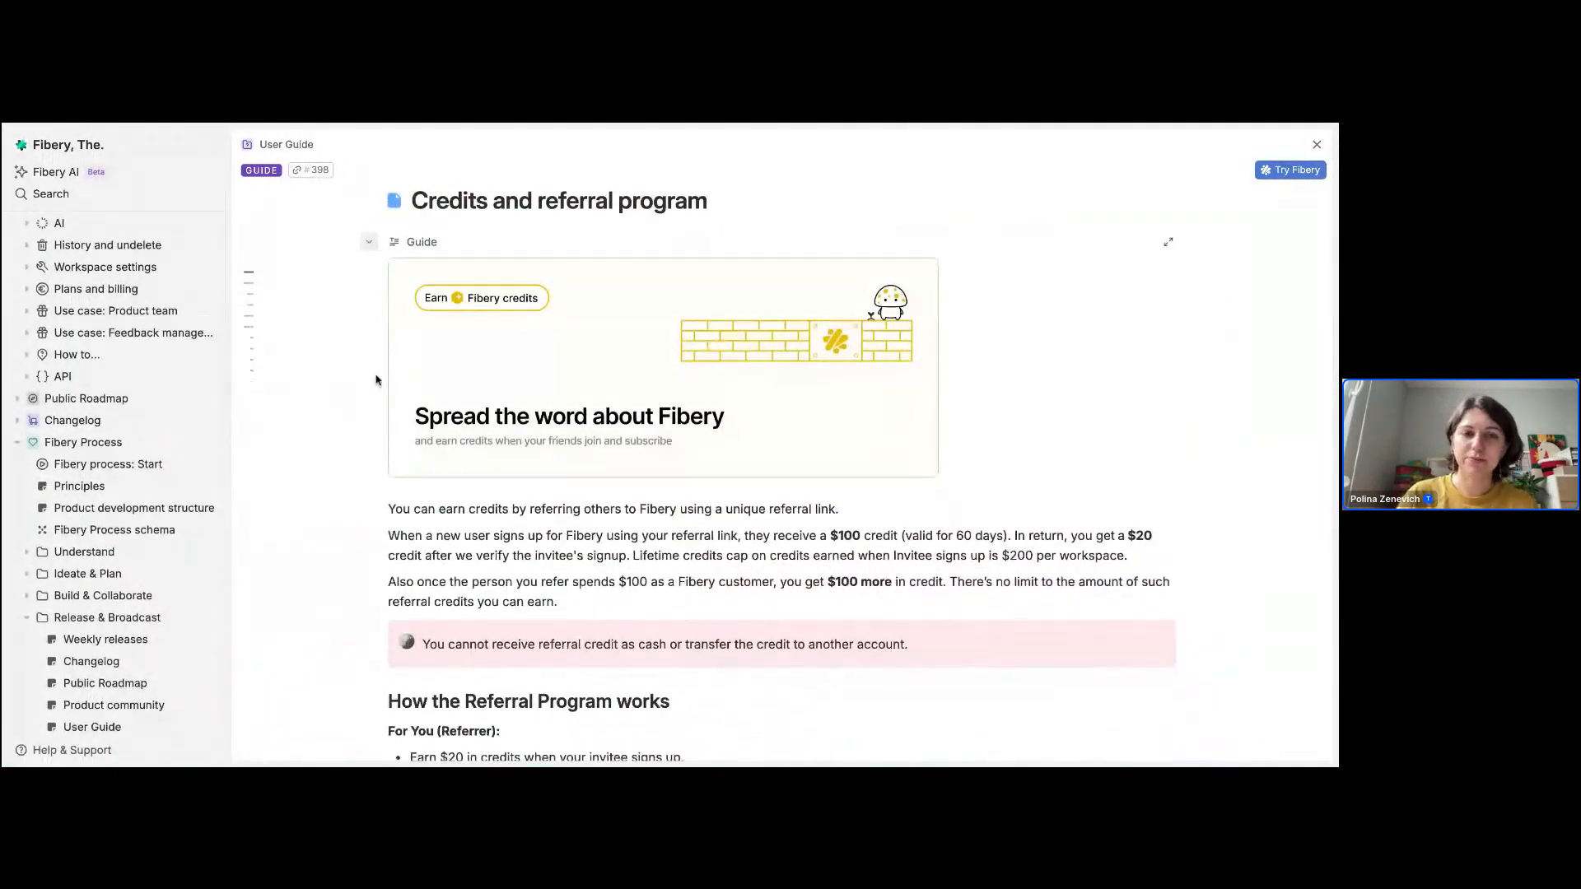
scroll(377, 381, down, 5)
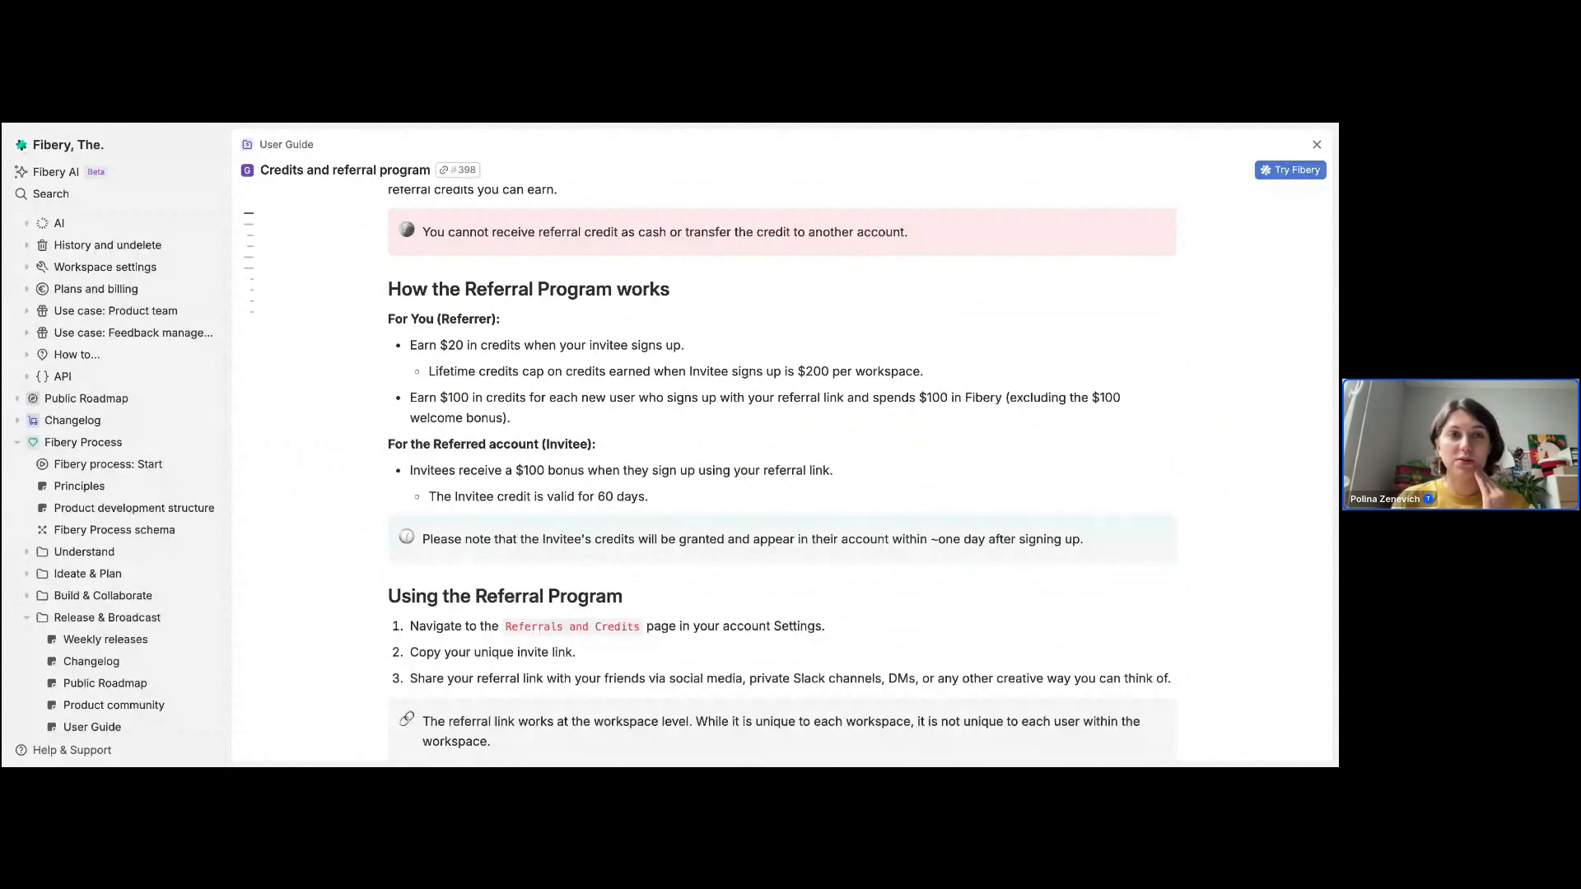
Step: View the publicly shared Eiffel Tower page with its abuse report option and return to the Other updates slide
key(ctrl+Tab)
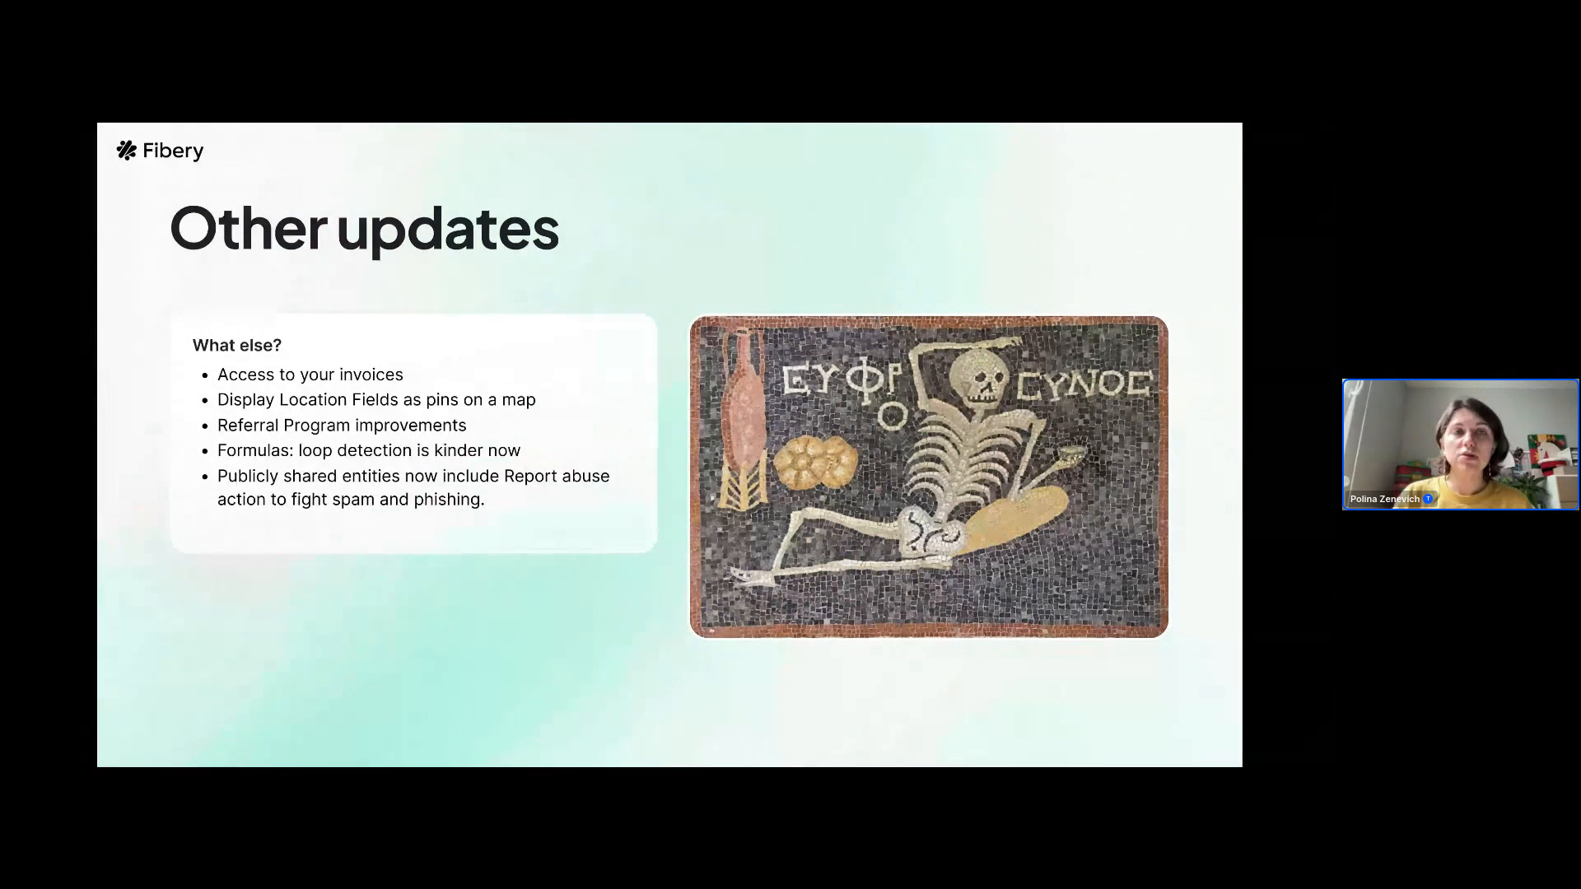
key(ctrl+Tab)
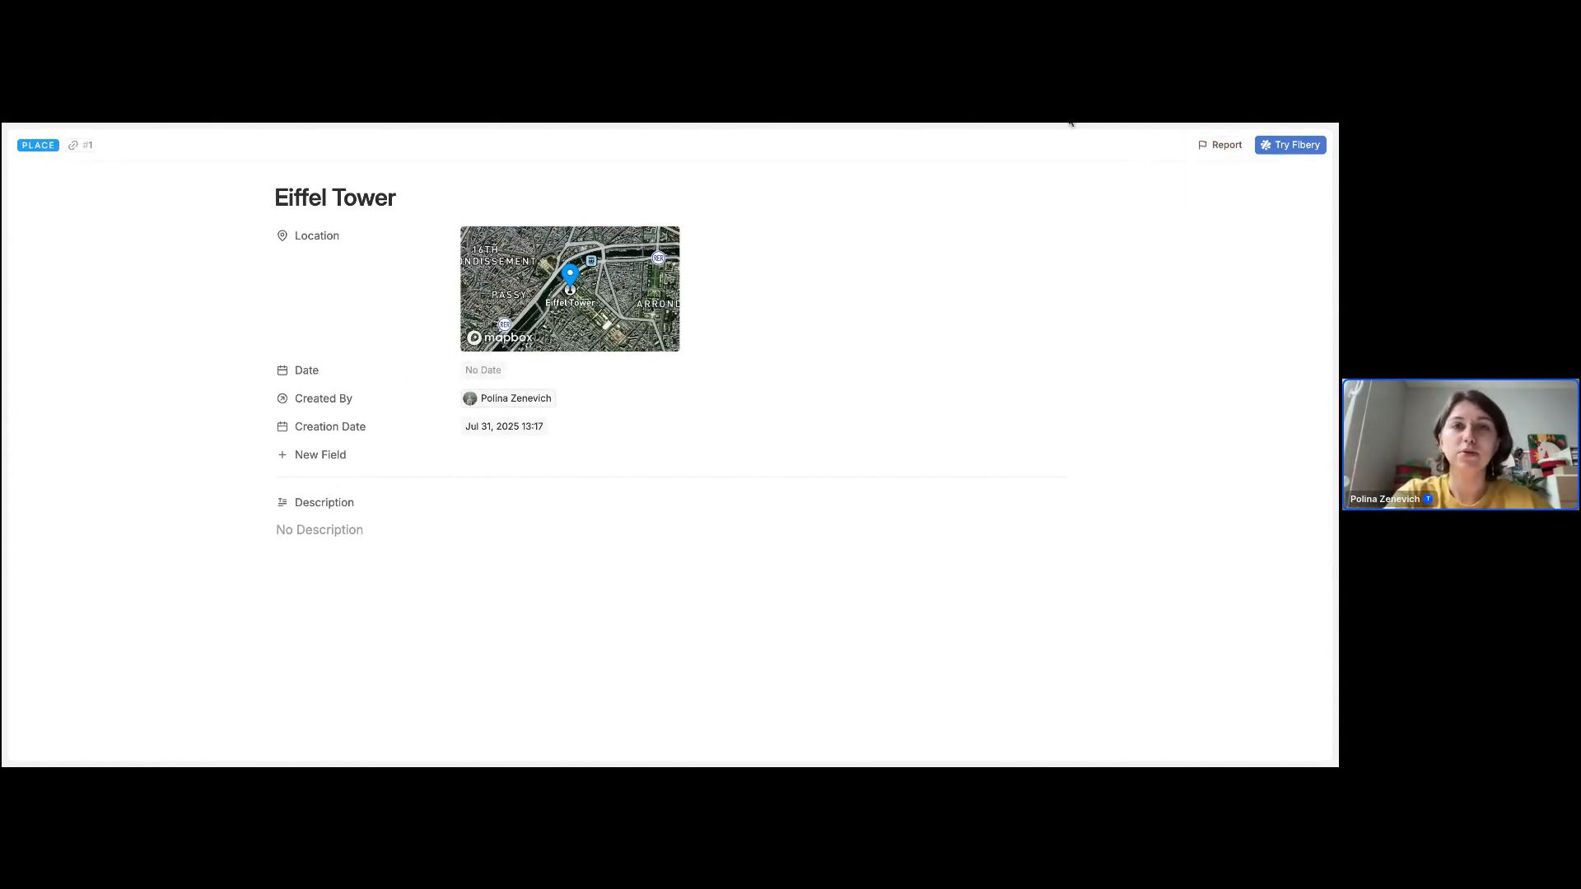
click(333, 123)
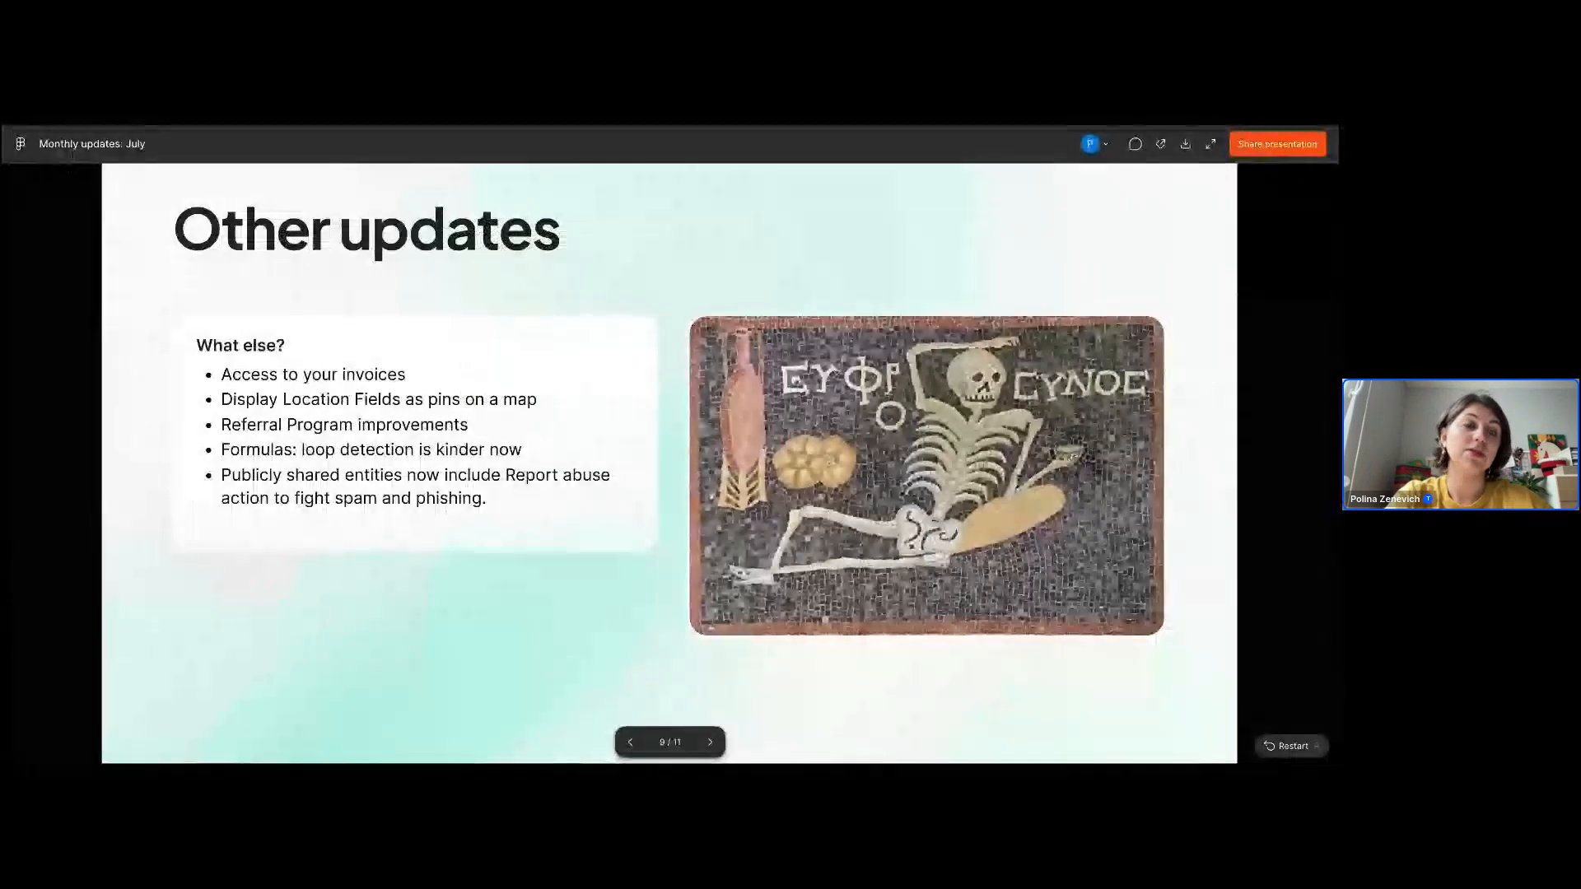